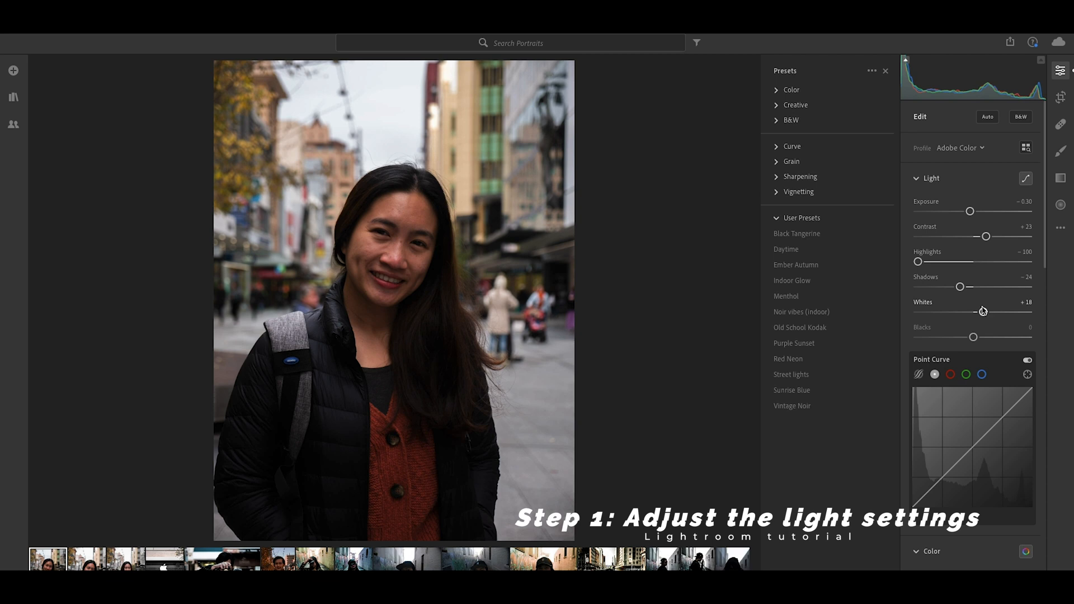
# Set the portrait's Exposure to −0.16, Highlights to −95, Shadows to −22, Whites to −20 and Blacks to −19.
pyautogui.moveTo(983, 312); pyautogui.dragTo(962, 312)
pyautogui.moveTo(973, 337); pyautogui.dragTo(963, 337)
pyautogui.moveTo(917, 261); pyautogui.dragTo(961, 287)
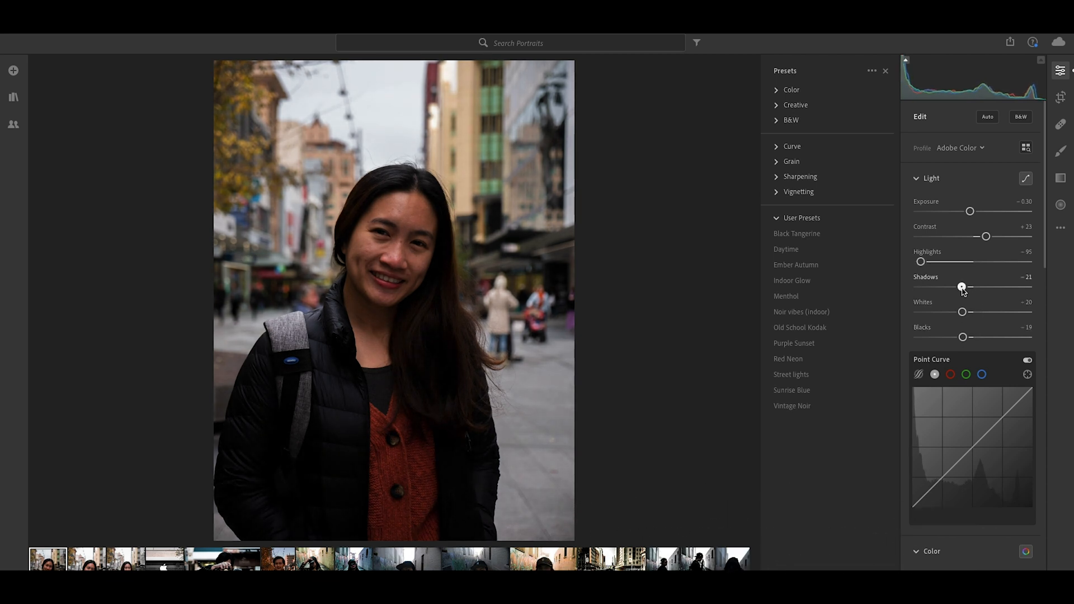
pyautogui.moveTo(970, 212); pyautogui.dragTo(971, 211)
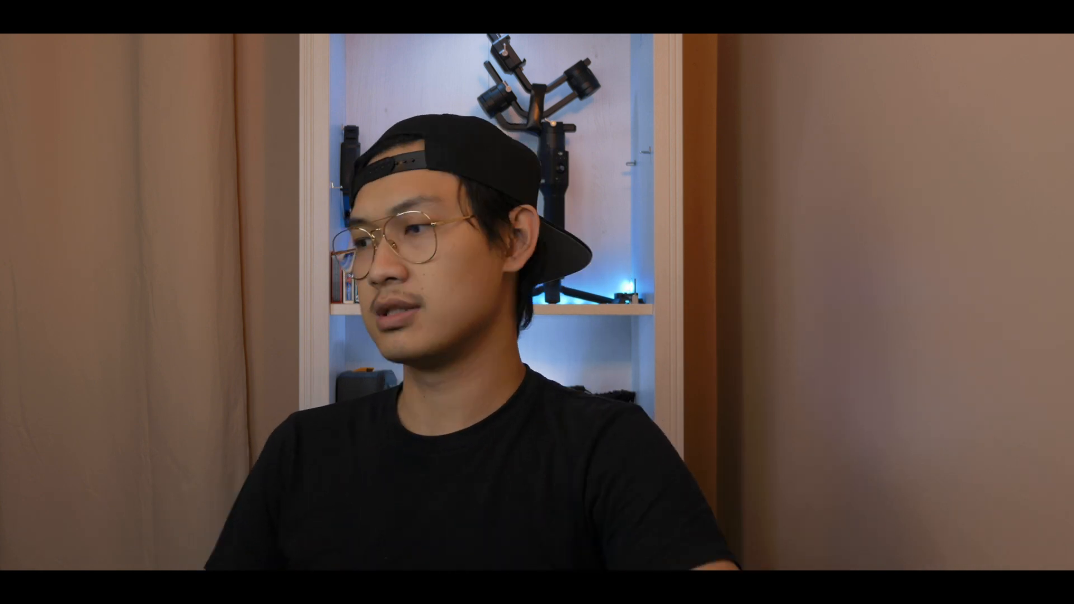
# Set the portrait's colour temperature to 4730, Tint to +9, Vibrance to +39 and Saturation to −18.
pyautogui.scroll(-5, 955, 342)
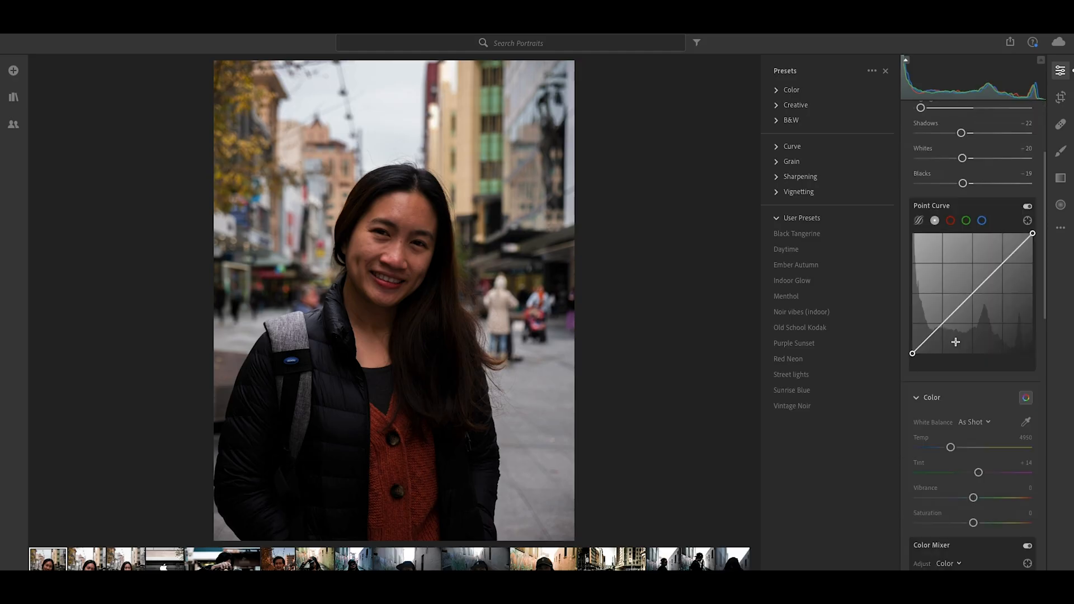
pyautogui.scroll(-1, 955, 342)
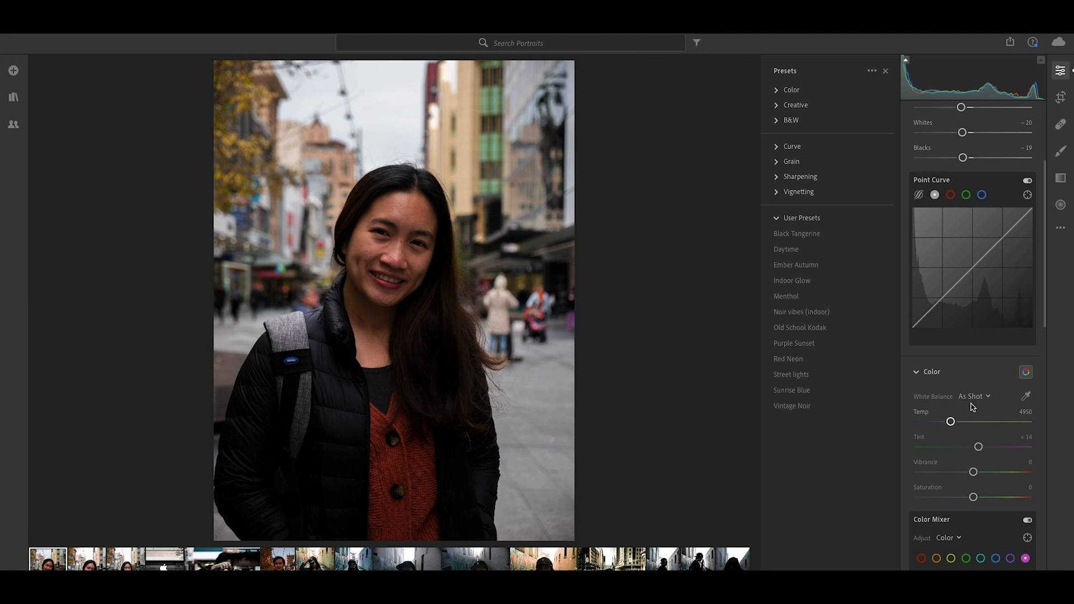
pyautogui.moveTo(952, 424); pyautogui.dragTo(953, 424)
pyautogui.moveTo(951, 424); pyautogui.dragTo(949, 425)
pyautogui.moveTo(980, 447); pyautogui.dragTo(968, 497)
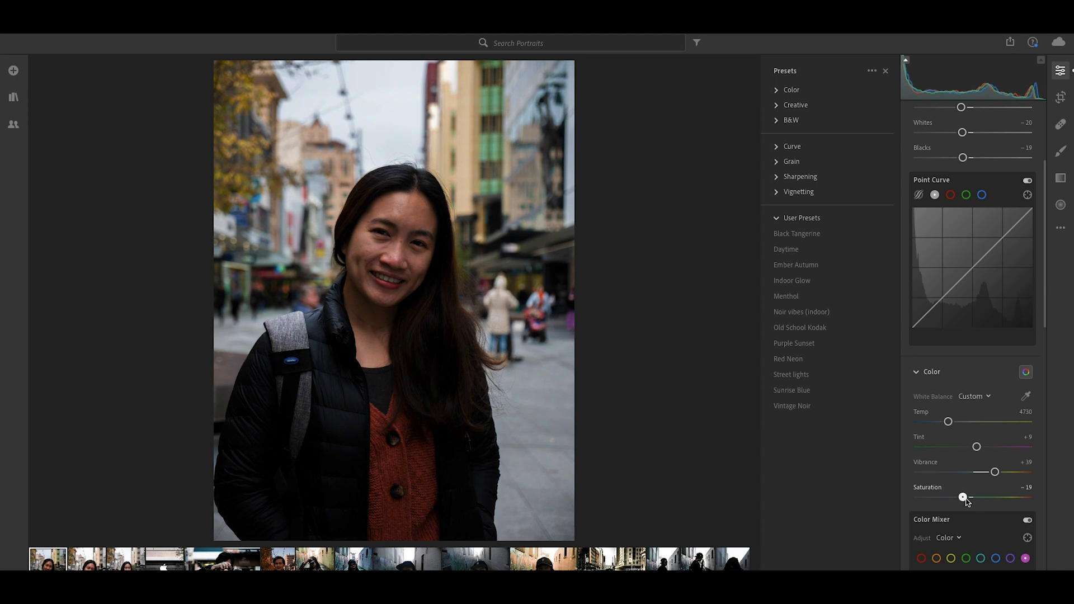
pyautogui.moveTo(966, 500); pyautogui.dragTo(967, 499)
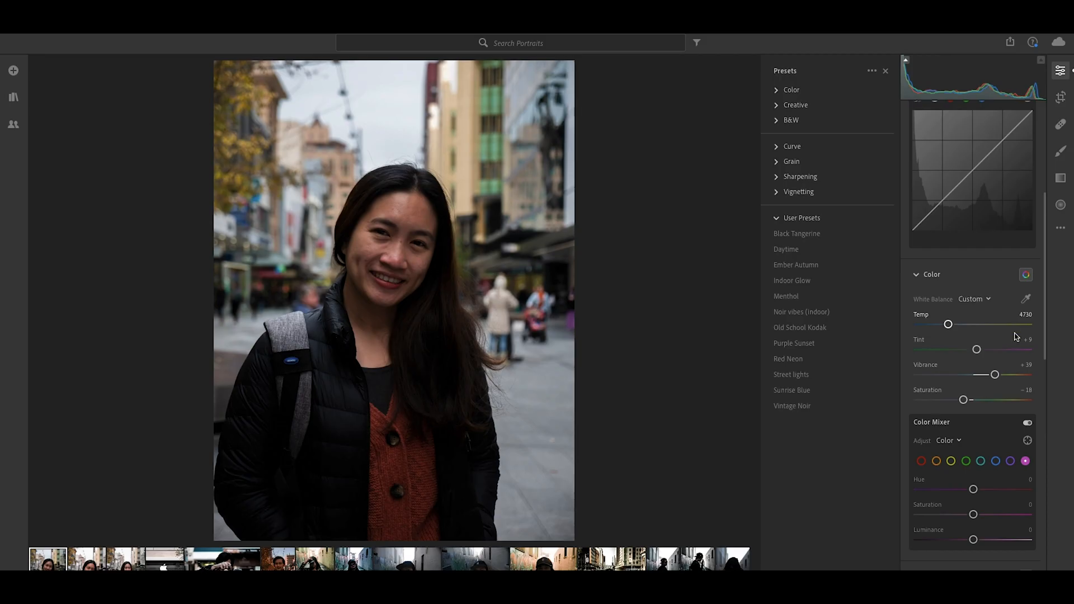
# Check the Color Mixer controls and compare the portrait with the adjacent, already edited photo.
pyautogui.click(1026, 277)
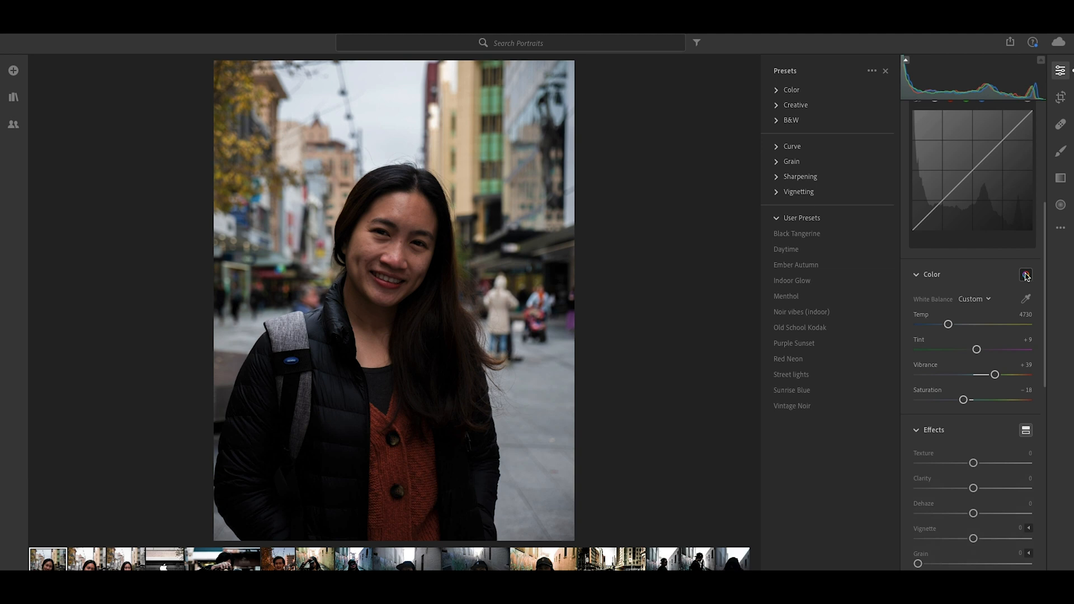
pyautogui.click(1026, 276)
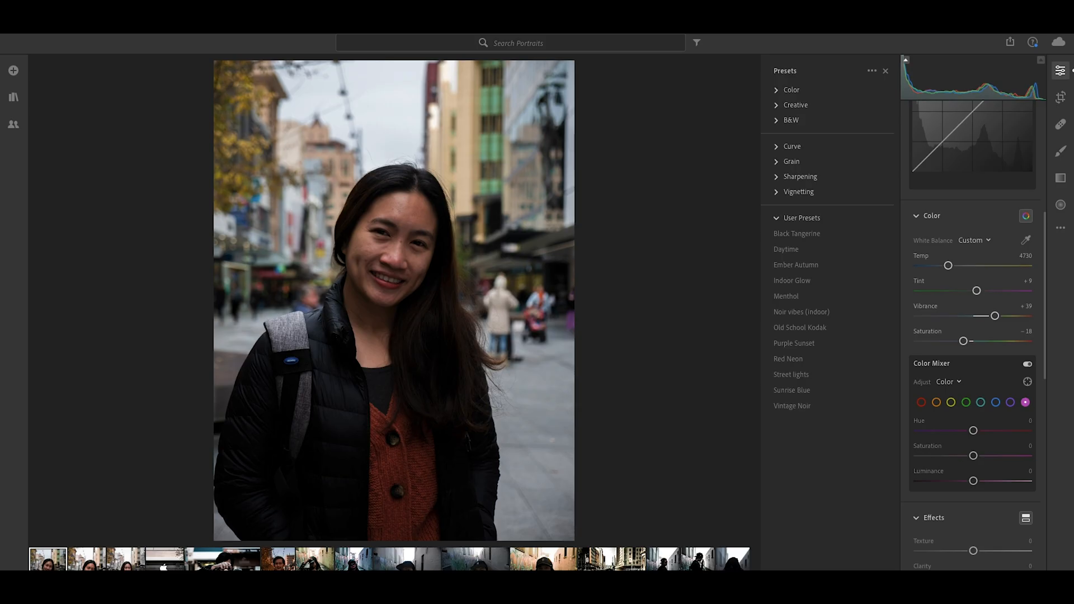
pyautogui.press('Right')
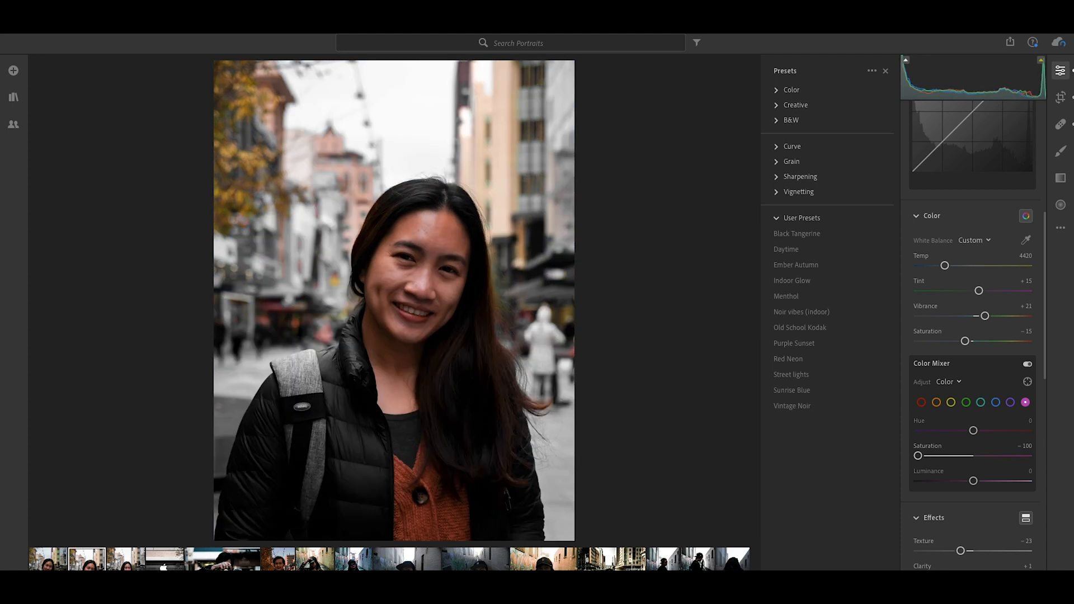
pyautogui.press('Left')
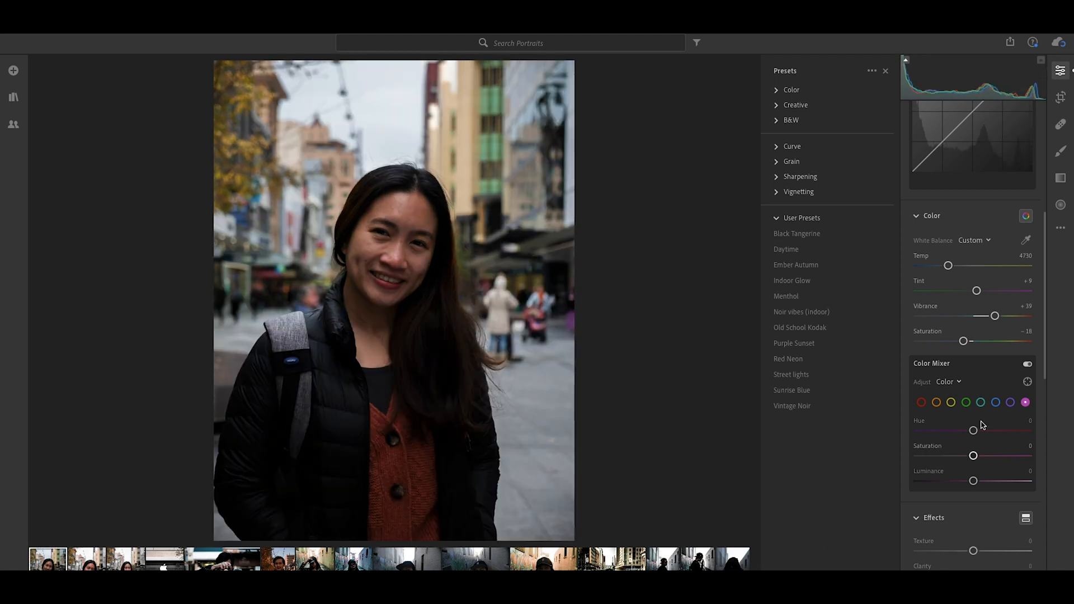
# Fully desaturate the blue, purple, magenta and aqua channels in the Color Mixer, with blue saturation at −100.
pyautogui.click(996, 403)
pyautogui.moveTo(973, 456); pyautogui.dragTo(830, 453)
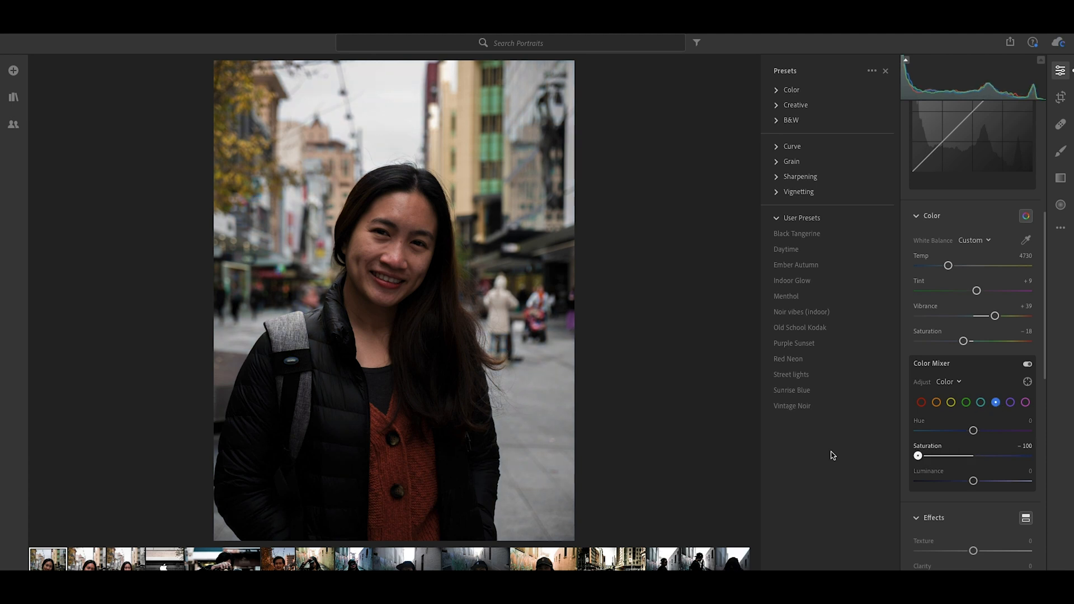
pyautogui.click(1010, 402)
pyautogui.moveTo(973, 455); pyautogui.dragTo(861, 439)
pyautogui.click(1025, 403)
pyautogui.moveTo(973, 455); pyautogui.dragTo(832, 442)
pyautogui.click(978, 403)
pyautogui.moveTo(974, 456); pyautogui.dragTo(844, 443)
# In the Color Mixer, set the green hue to −44, the yellow hue to −61 and the yellow saturation to +21.
pyautogui.click(966, 402)
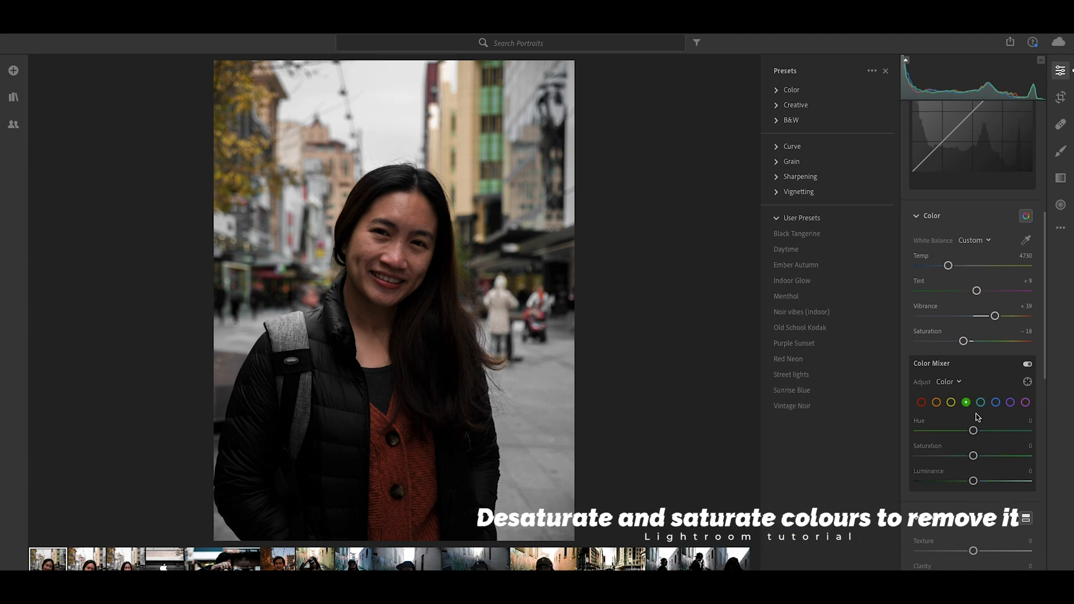
pyautogui.moveTo(973, 430); pyautogui.dragTo(951, 430)
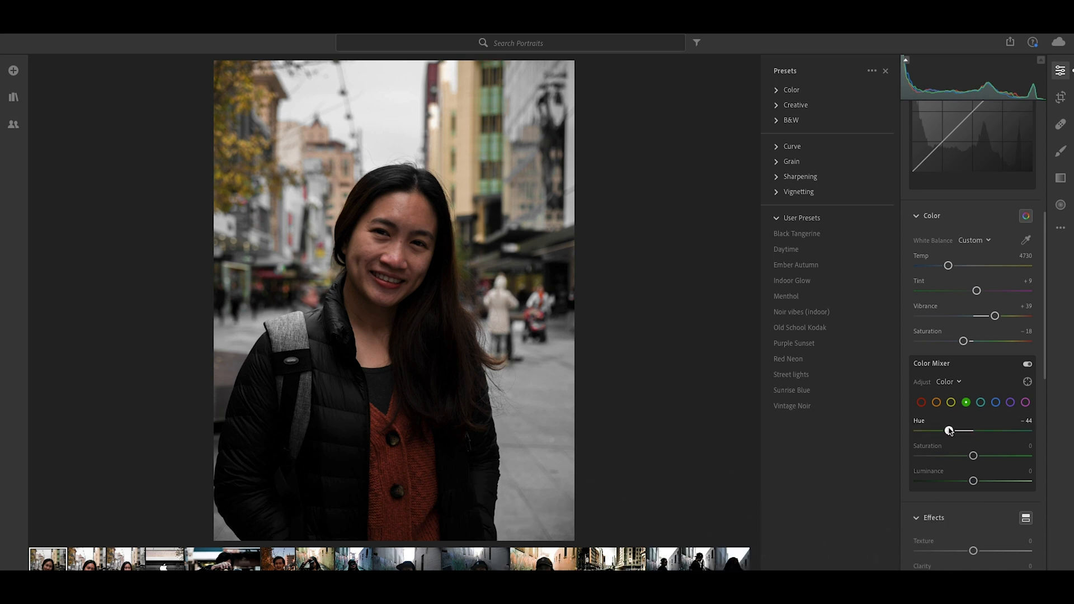
pyautogui.click(950, 403)
pyautogui.moveTo(973, 432); pyautogui.dragTo(982, 465)
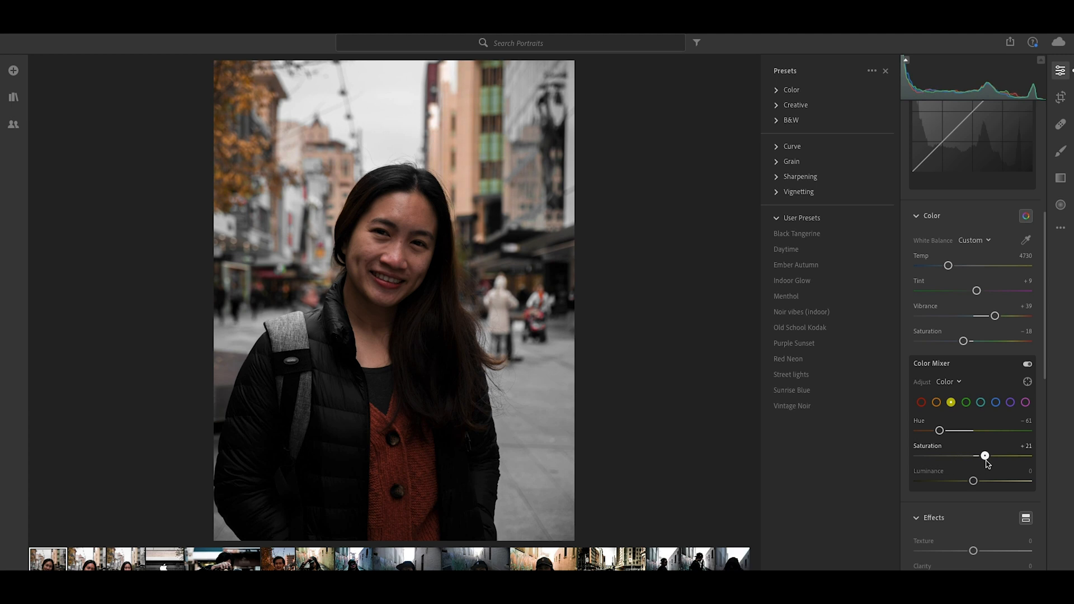
# Set the orange channel's hue to +3, saturation to +29 and luminance to +20.
pyautogui.click(936, 402)
pyautogui.moveTo(974, 432); pyautogui.dragTo(966, 431)
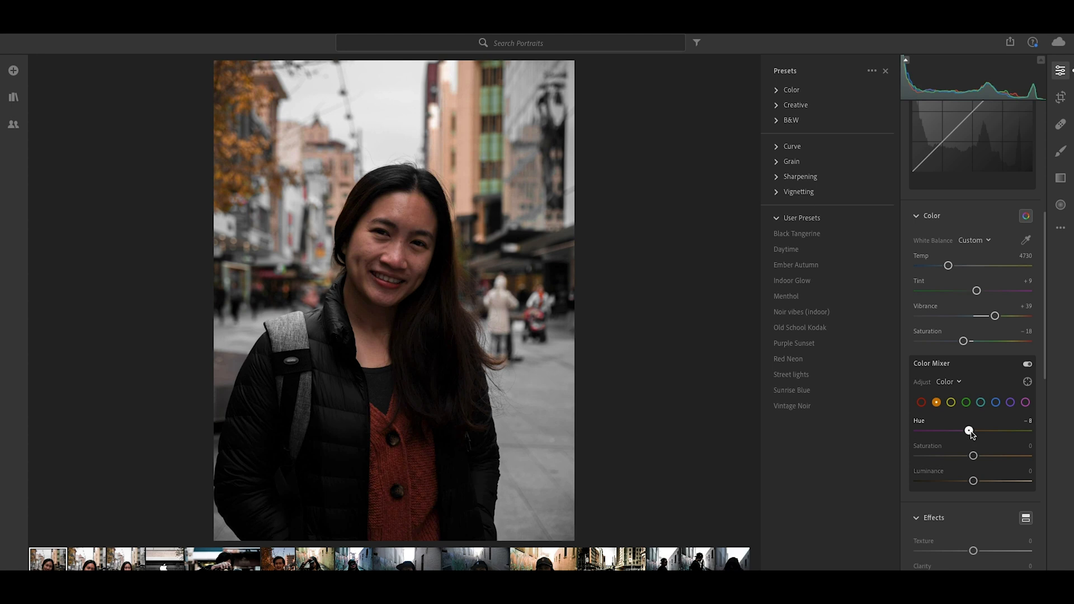
pyautogui.moveTo(944, 429); pyautogui.dragTo(969, 438)
pyautogui.moveTo(973, 481); pyautogui.dragTo(983, 484)
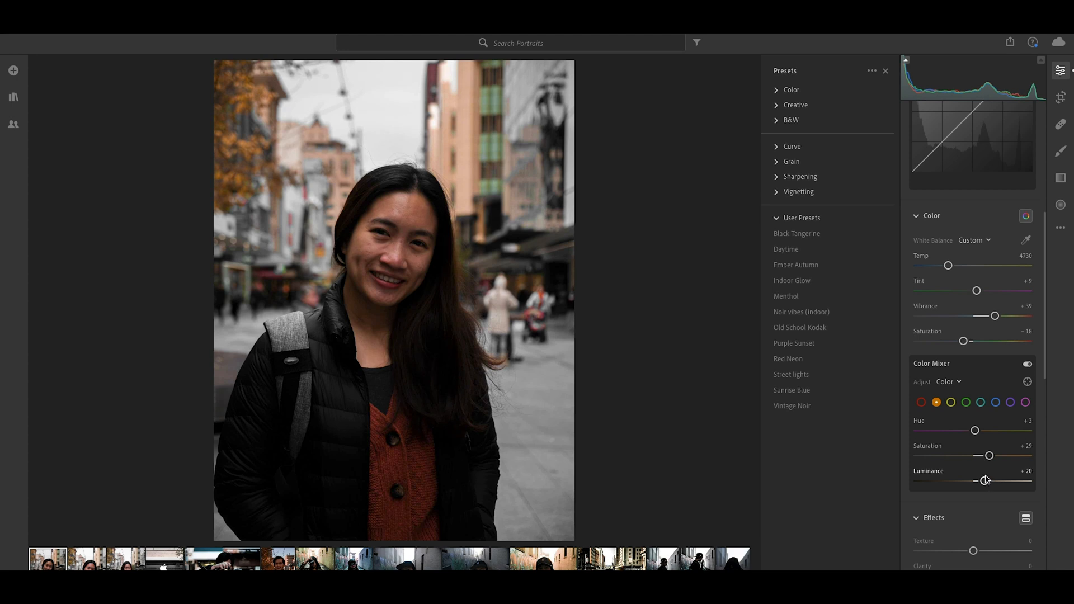
# Set the red channel's hue to +19 and saturation to +13.
pyautogui.click(921, 402)
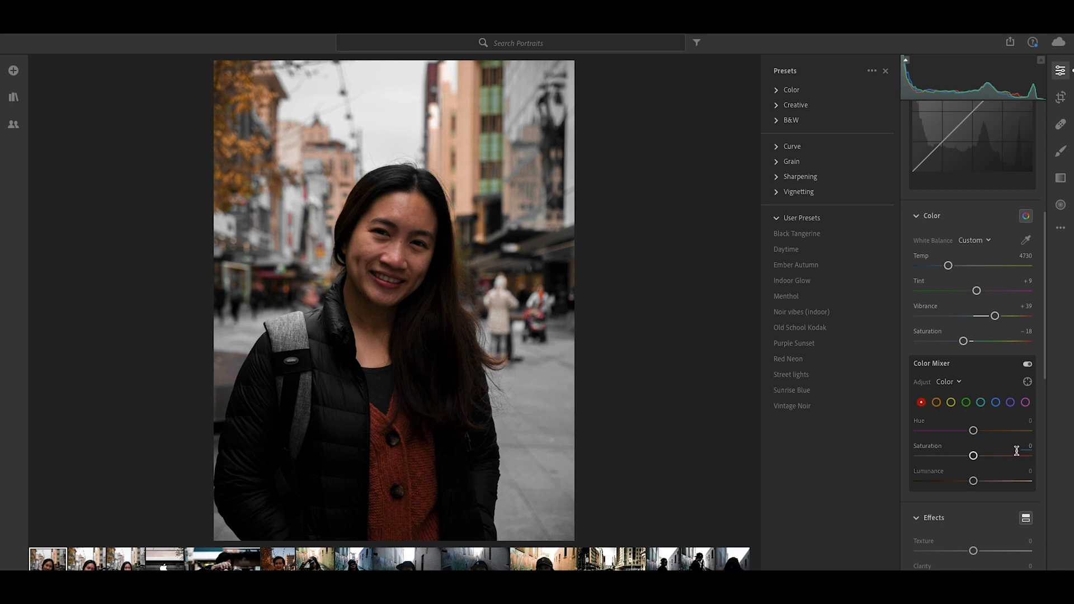
pyautogui.moveTo(976, 434)
pyautogui.mouseDown()
pyautogui.moveTo(992, 436)
pyautogui.moveTo(954, 440)
pyautogui.moveTo(977, 441)
pyautogui.moveTo(963, 441)
pyautogui.mouseUp()
pyautogui.moveTo(984, 434); pyautogui.dragTo(981, 455)
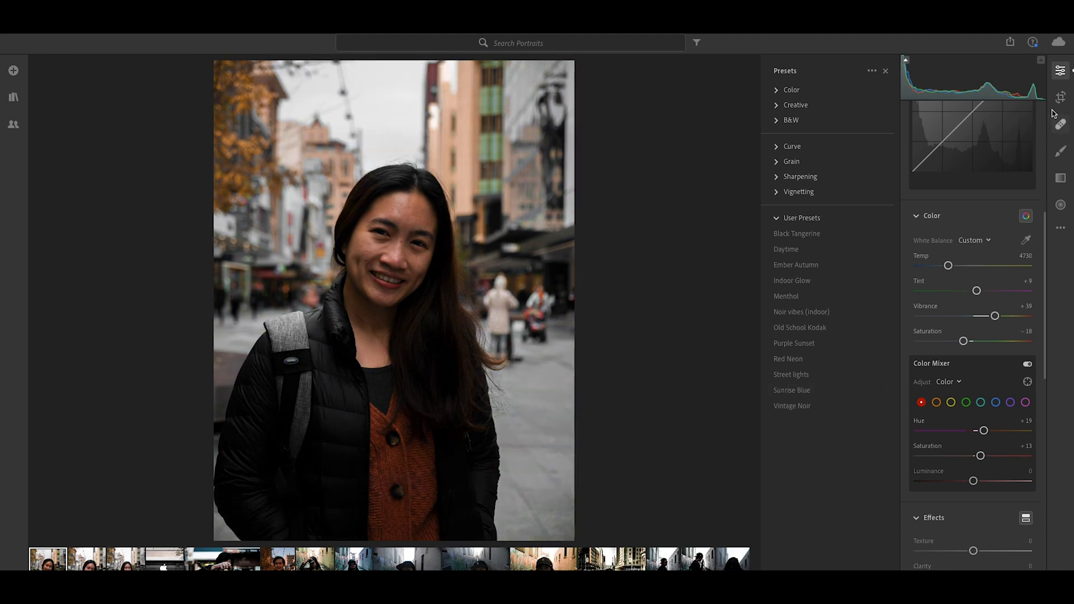
# Auto-straighten the portrait and crop it tighter around the woman, keeping the original aspect ratio.
pyautogui.press('c')
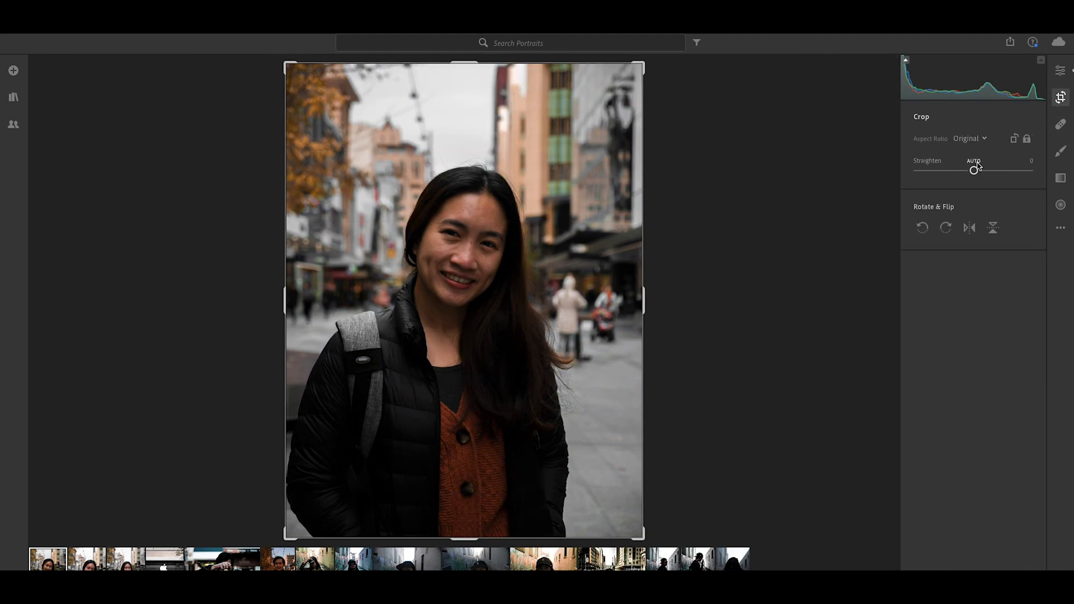
pyautogui.click(973, 161)
pyautogui.moveTo(638, 536); pyautogui.dragTo(570, 505)
pyautogui.moveTo(468, 424)
pyautogui.mouseDown()
pyautogui.moveTo(491, 425)
pyautogui.moveTo(479, 424)
pyautogui.mouseUp()
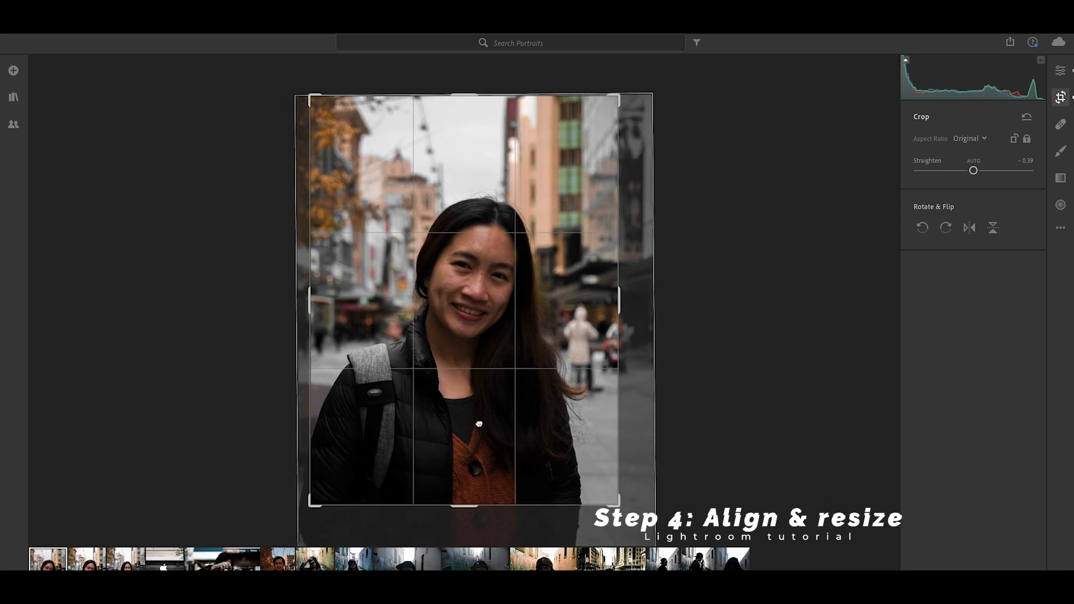
pyautogui.click(1059, 71)
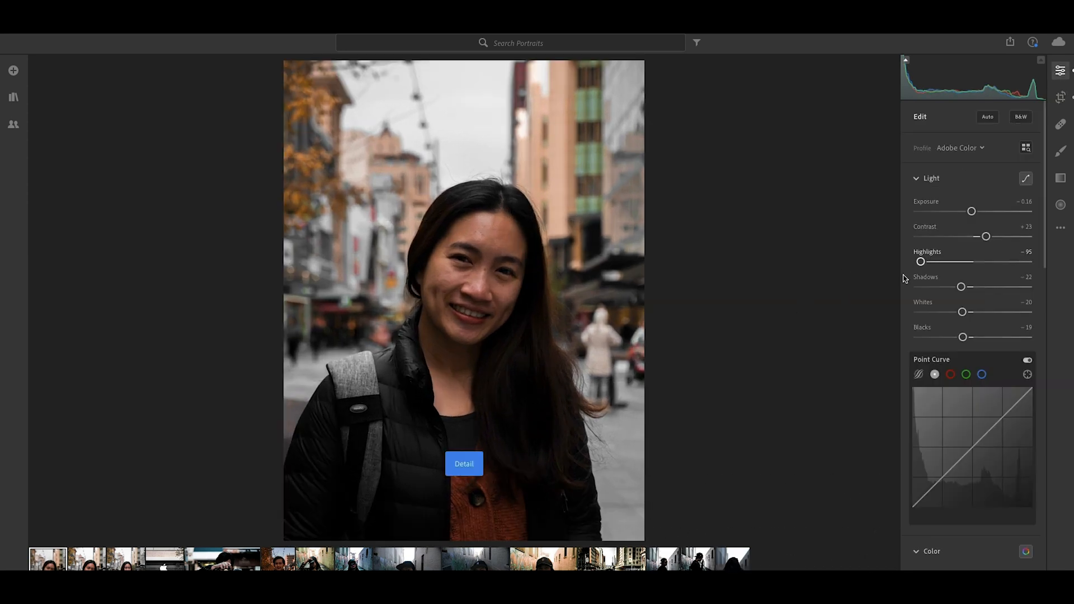
# Refine the light settings to Exposure −0.06, Highlights −100, Shadows −13, Whites −6 and Blacks −42.
pyautogui.moveTo(974, 214); pyautogui.dragTo(973, 211)
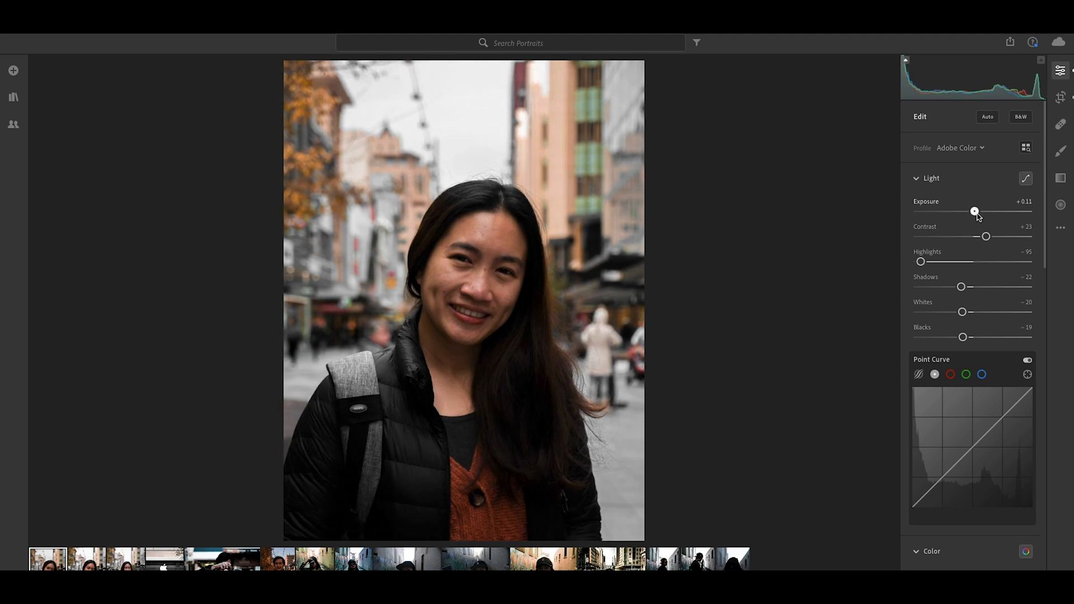
pyautogui.moveTo(920, 262); pyautogui.dragTo(903, 265)
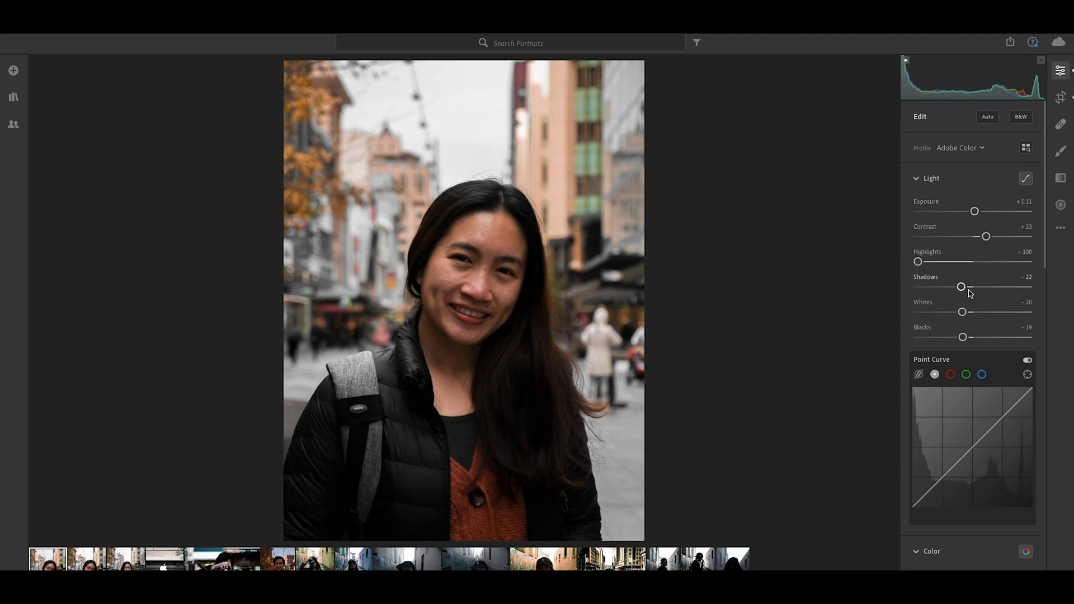
pyautogui.moveTo(963, 289); pyautogui.dragTo(969, 320)
pyautogui.moveTo(962, 337); pyautogui.dragTo(950, 337)
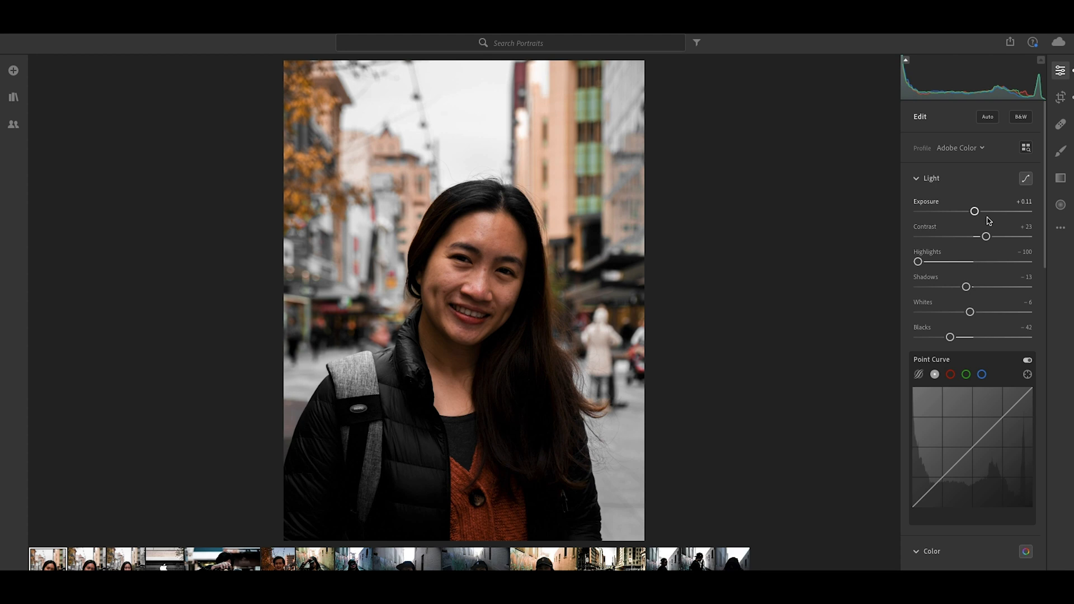
pyautogui.moveTo(974, 213); pyautogui.dragTo(972, 213)
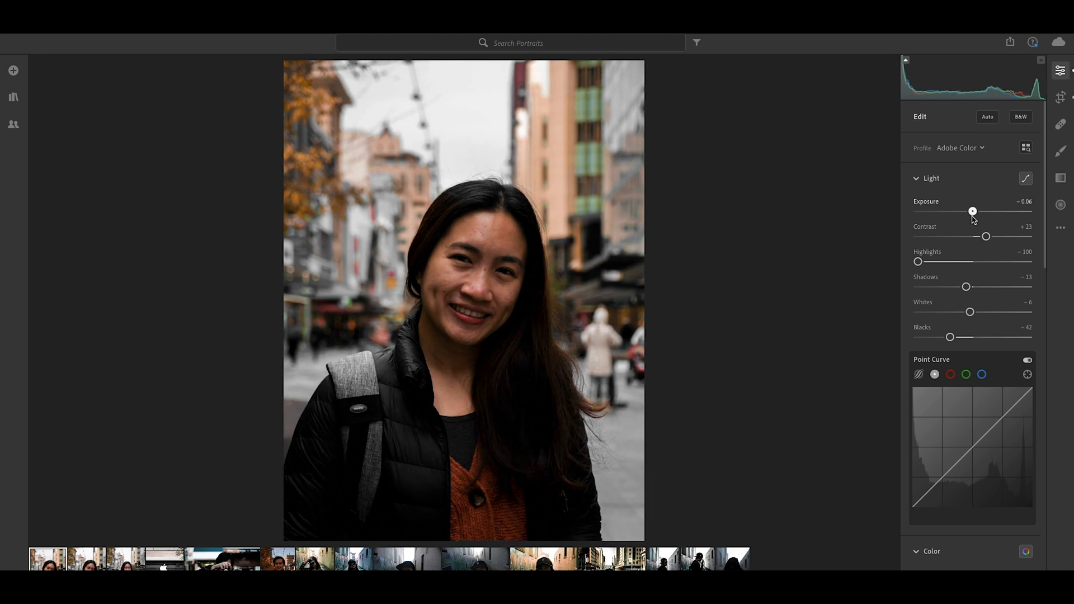
# Add a shadow point at about 23.9, 27.5 and a highlight point on the Point Curve.
pyautogui.moveTo(941, 477); pyautogui.dragTo(942, 473)
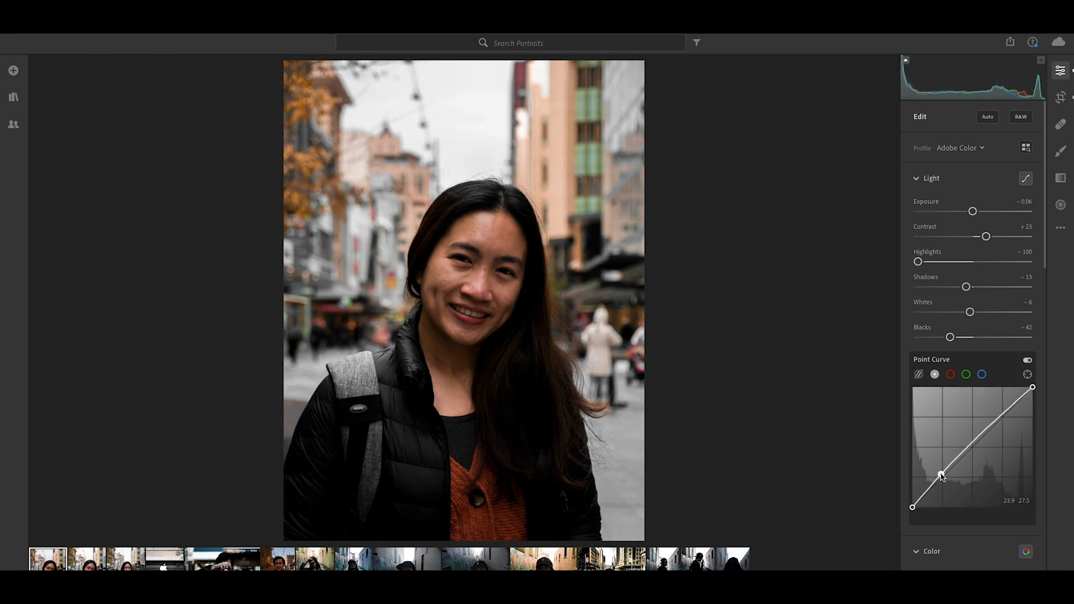
pyautogui.moveTo(1003, 421); pyautogui.dragTo(1003, 417)
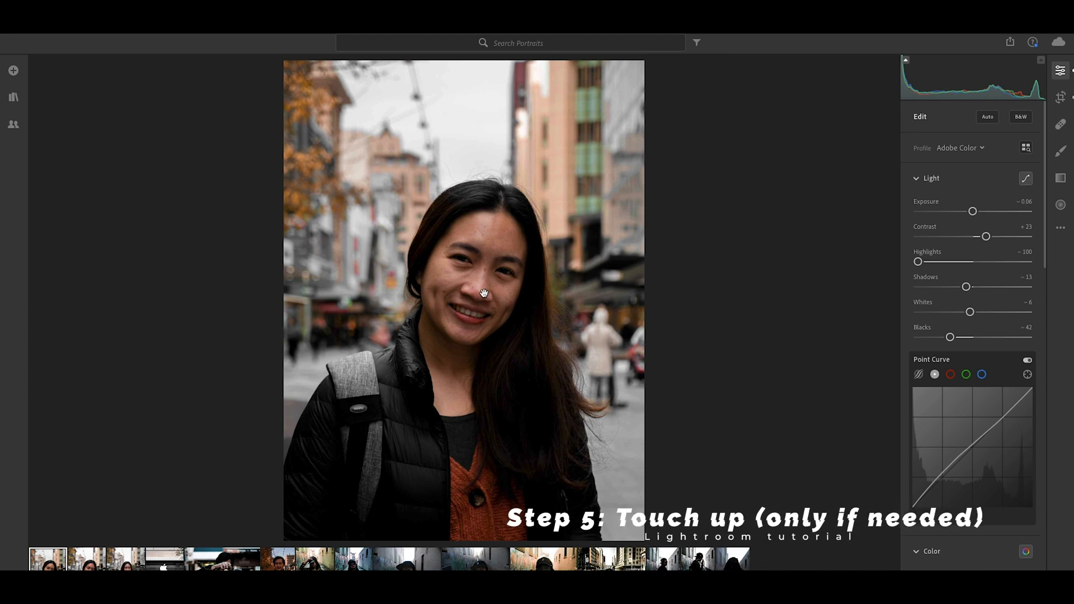
# Heal the blemish on the bridge of the nose, sampling skin further down the nose, and return to the full portrait.
pyautogui.click(485, 294)
pyautogui.moveTo(594, 162); pyautogui.dragTo(613, 313)
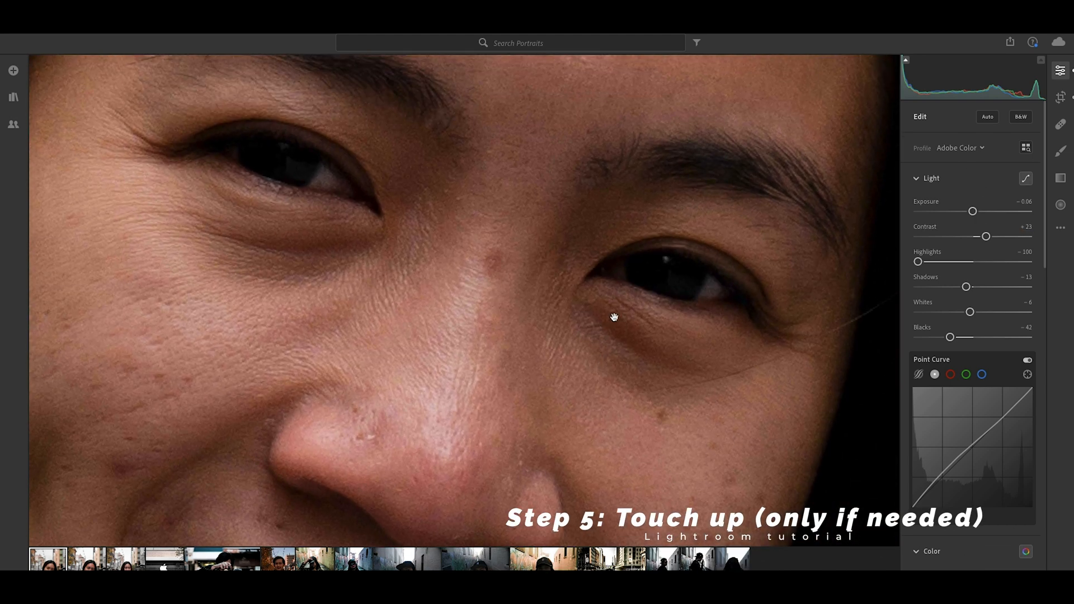
pyautogui.click(1061, 125)
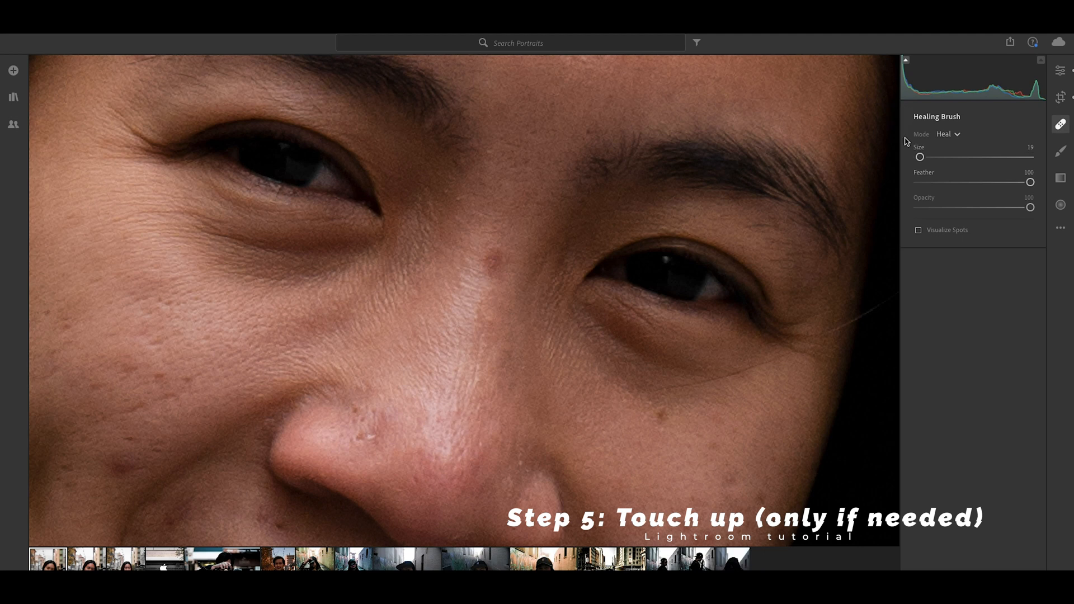
pyautogui.moveTo(497, 259); pyautogui.dragTo(491, 274)
pyautogui.moveTo(498, 336); pyautogui.dragTo(483, 378)
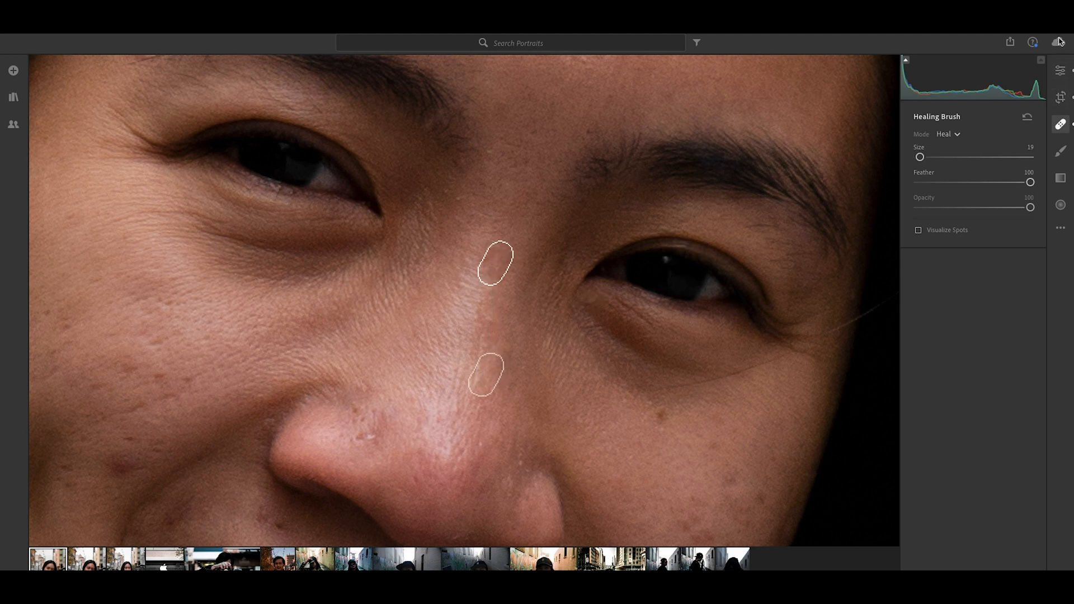
pyautogui.click(1060, 70)
pyautogui.click(626, 226)
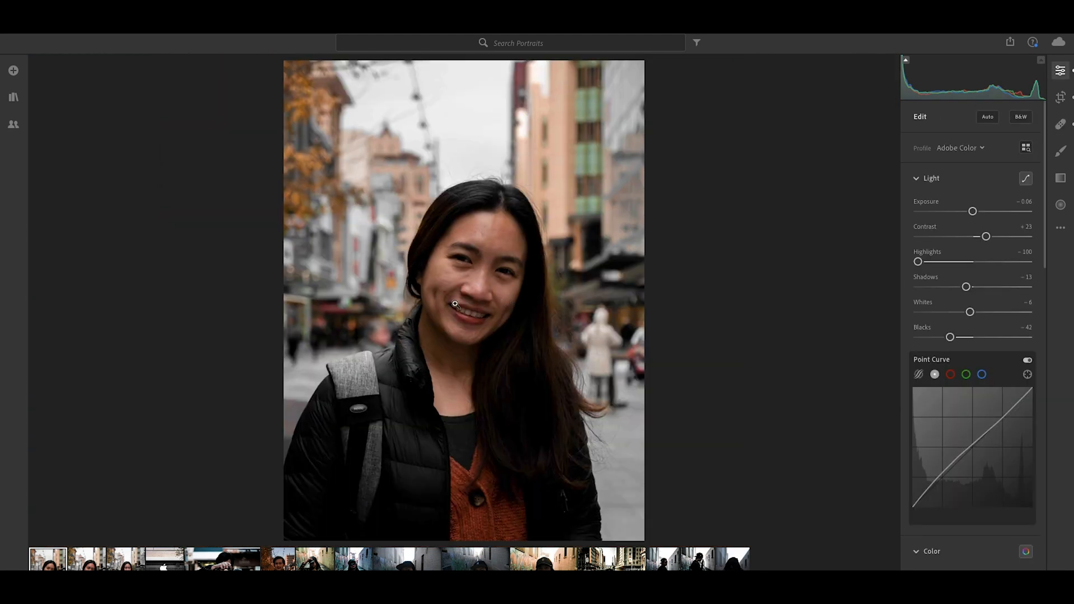
# Heal the dark spot on the cheek beside the nose with a short Healing Brush stroke, sampling clear skin next to it.
pyautogui.click(443, 292)
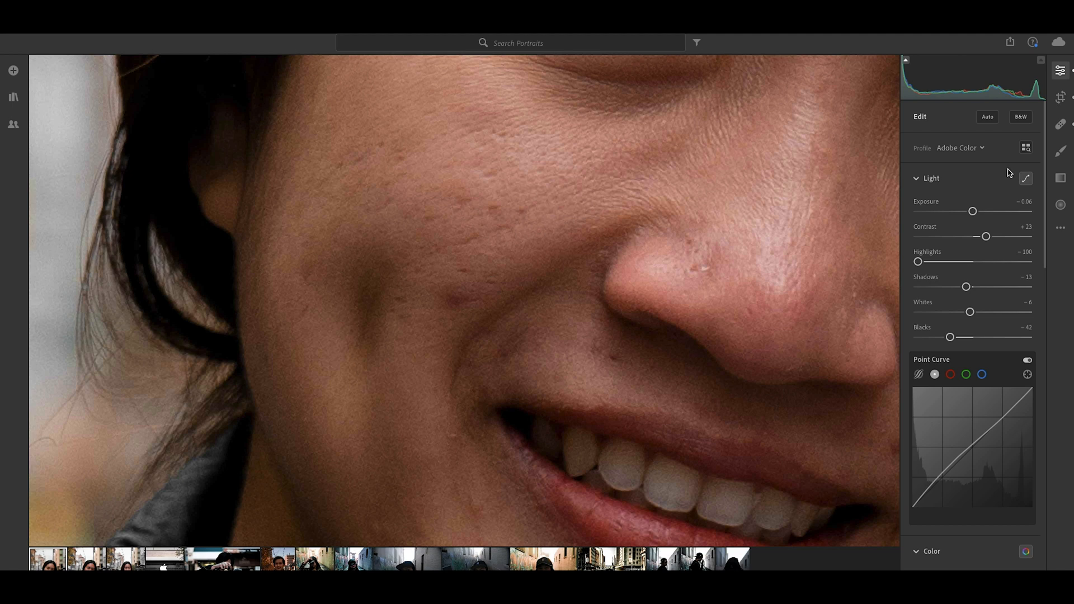
pyautogui.click(1060, 123)
pyautogui.click(457, 296)
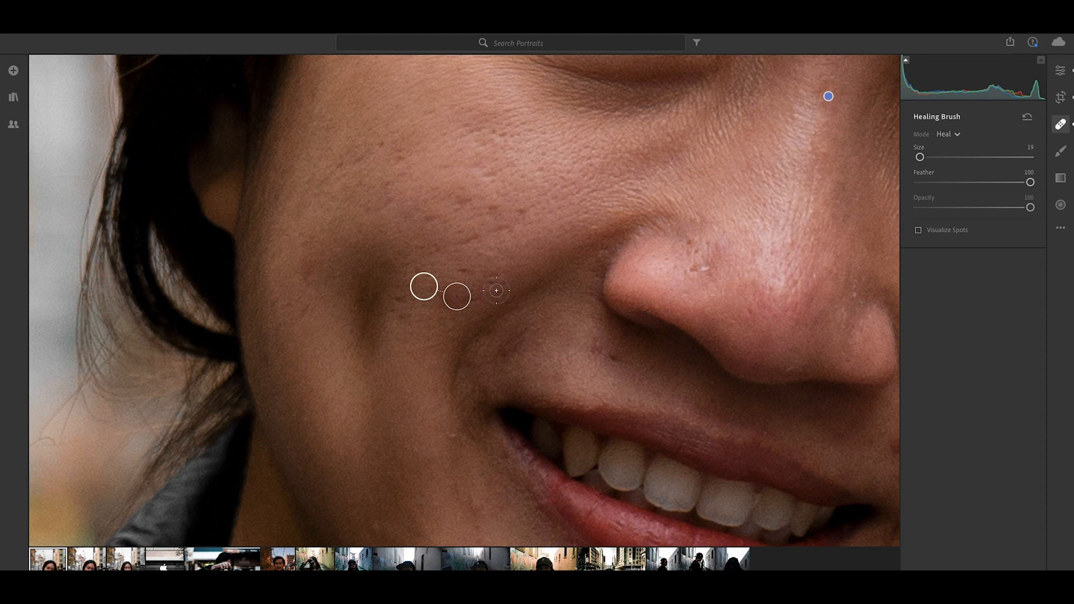
pyautogui.keyDown('alt'); pyautogui.click(455, 295); pyautogui.keyUp('alt')
pyautogui.moveTo(465, 292); pyautogui.dragTo(455, 301)
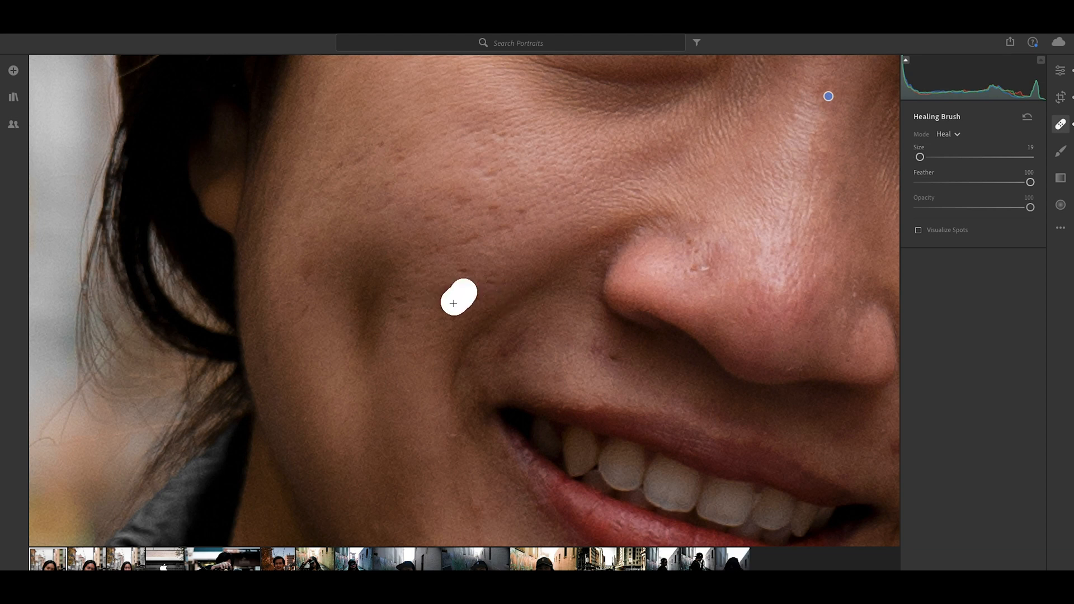
pyautogui.moveTo(490, 213)
pyautogui.mouseDown()
pyautogui.moveTo(367, 283)
pyautogui.moveTo(402, 302)
pyautogui.mouseUp()
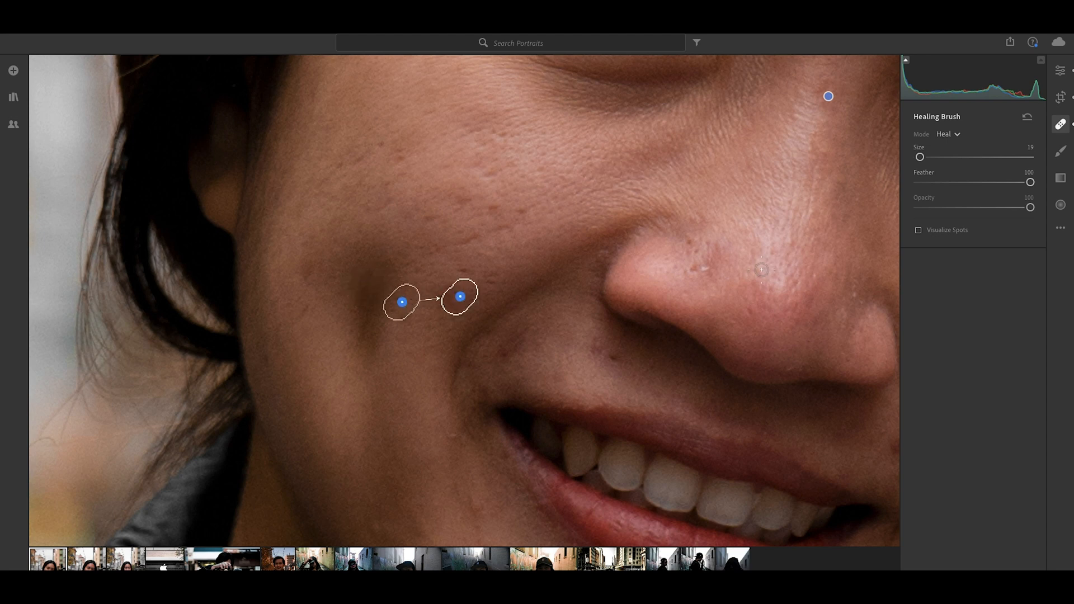
# Finish healing, return to the full portrait and compare the edited photo with its original version.
pyautogui.click(1060, 70)
pyautogui.moveTo(820, 228)
pyautogui.mouseDown()
pyautogui.moveTo(593, 119)
pyautogui.moveTo(697, 190)
pyautogui.moveTo(588, 213)
pyautogui.moveTo(451, 337)
pyautogui.moveTo(652, 472)
pyautogui.moveTo(644, 543)
pyautogui.mouseUp()
pyautogui.moveTo(609, 384); pyautogui.dragTo(938, 147)
pyautogui.click(752, 234)
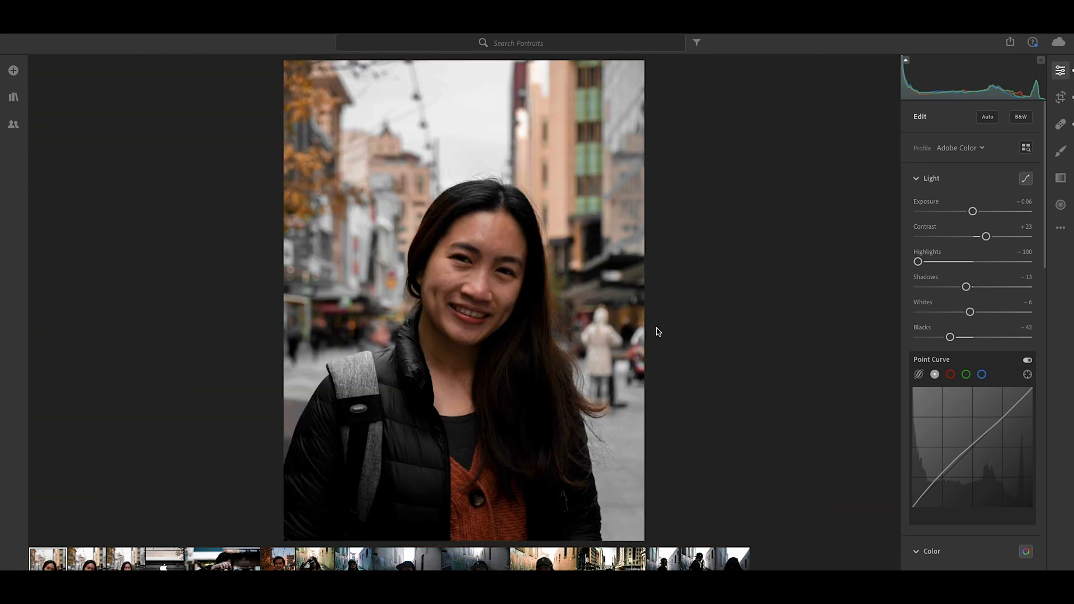
pyautogui.press('\\')
pyautogui.press('\\')
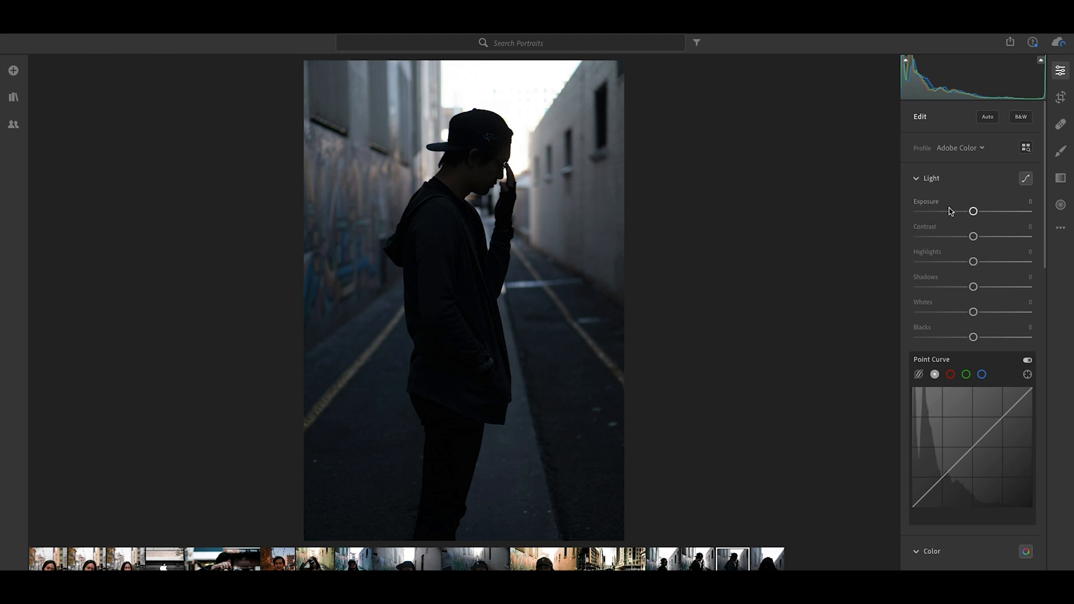
# Set the alley photo's light to Exposure +1.03, Contrast +32, Highlights −100, Shadows +31, Whites +21 and Blacks −24.
pyautogui.moveTo(975, 208); pyautogui.dragTo(979, 221)
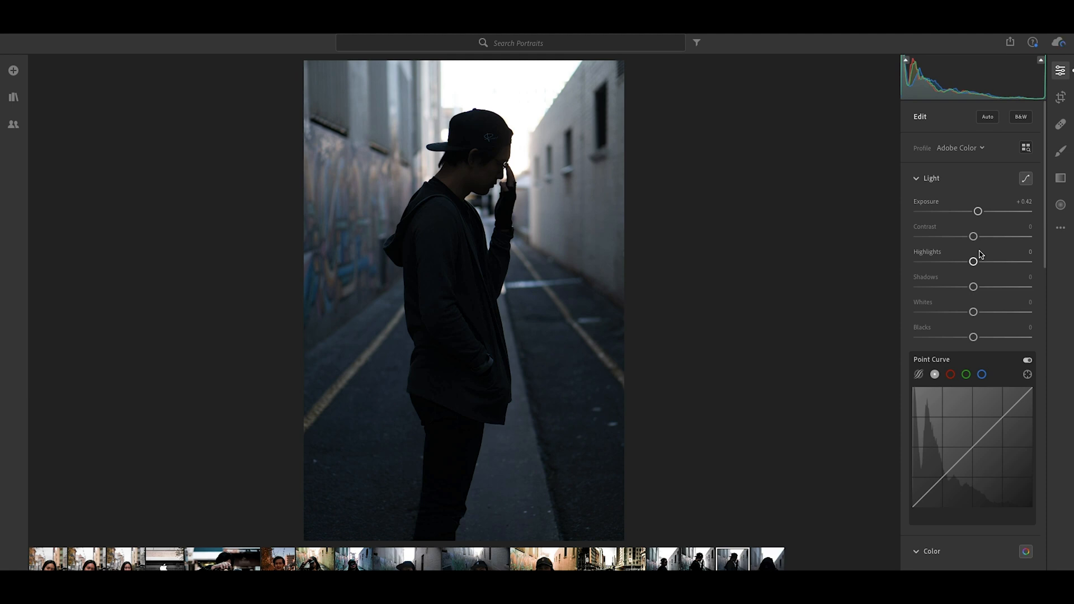
pyautogui.moveTo(972, 289); pyautogui.dragTo(995, 289)
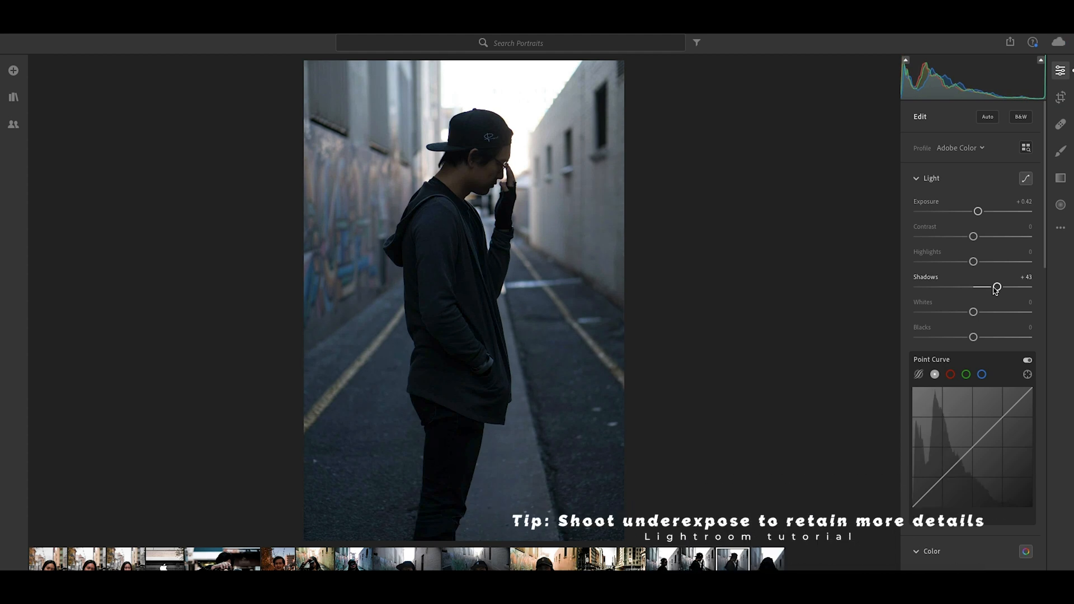
pyautogui.moveTo(992, 287); pyautogui.dragTo(836, 266)
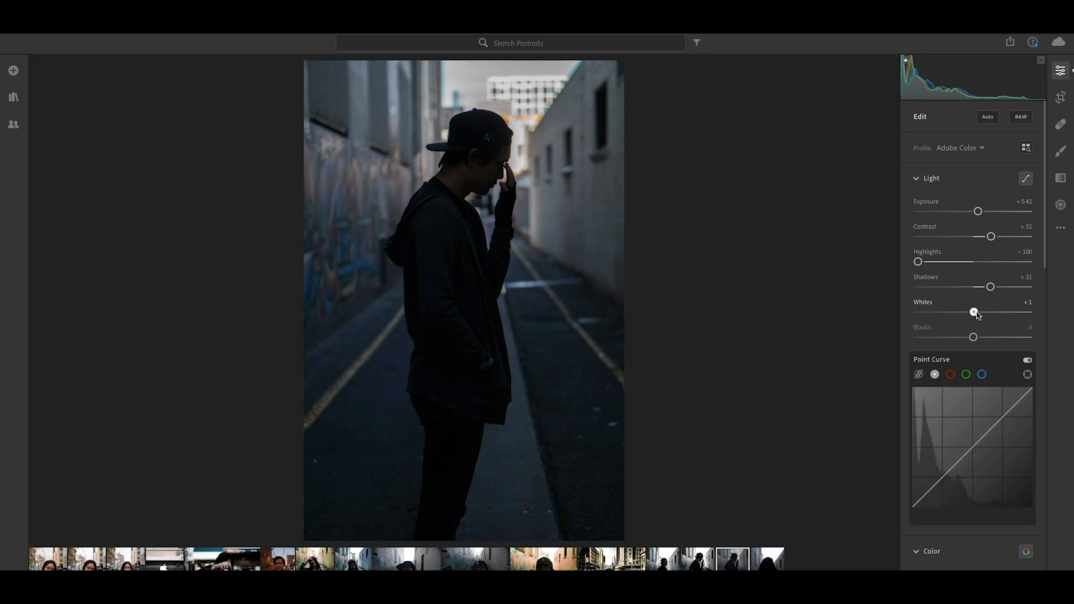
pyautogui.moveTo(973, 312); pyautogui.dragTo(959, 337)
pyautogui.moveTo(979, 211); pyautogui.dragTo(986, 212)
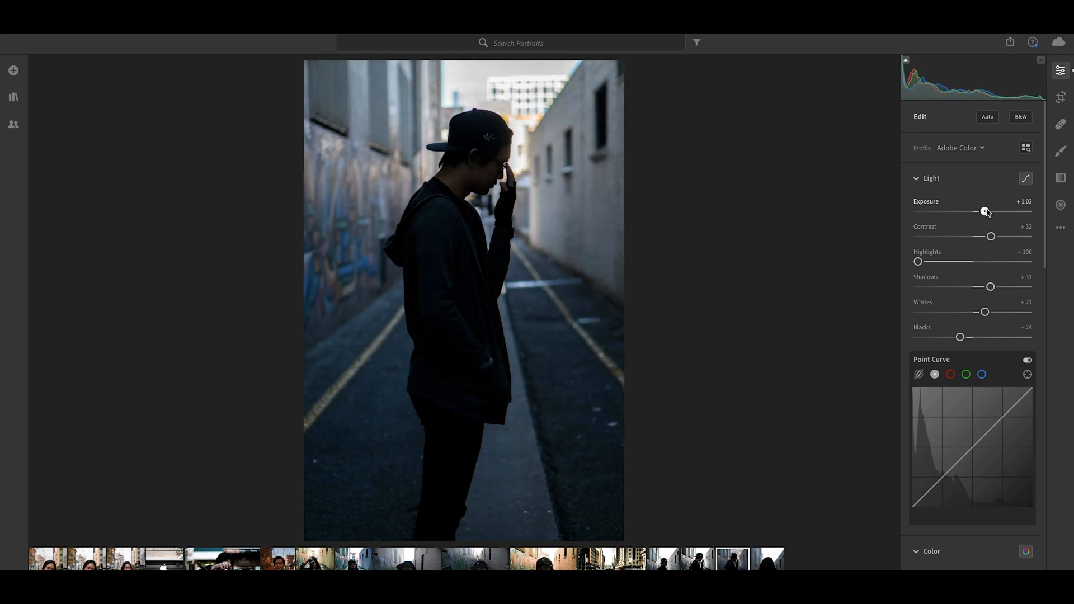
# Set the alley photo's colour to Temp 6638, Tint +16, Vibrance +21 and Saturation −21.
pyautogui.scroll(-5, 1001, 336)
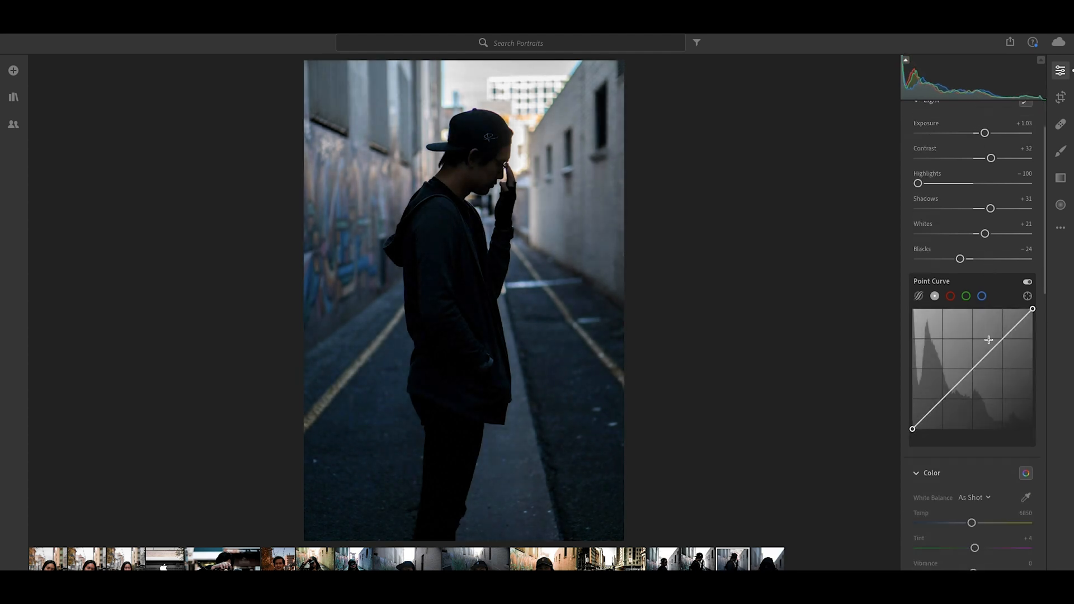
pyautogui.scroll(-1, 1001, 392)
pyautogui.moveTo(971, 403); pyautogui.dragTo(969, 403)
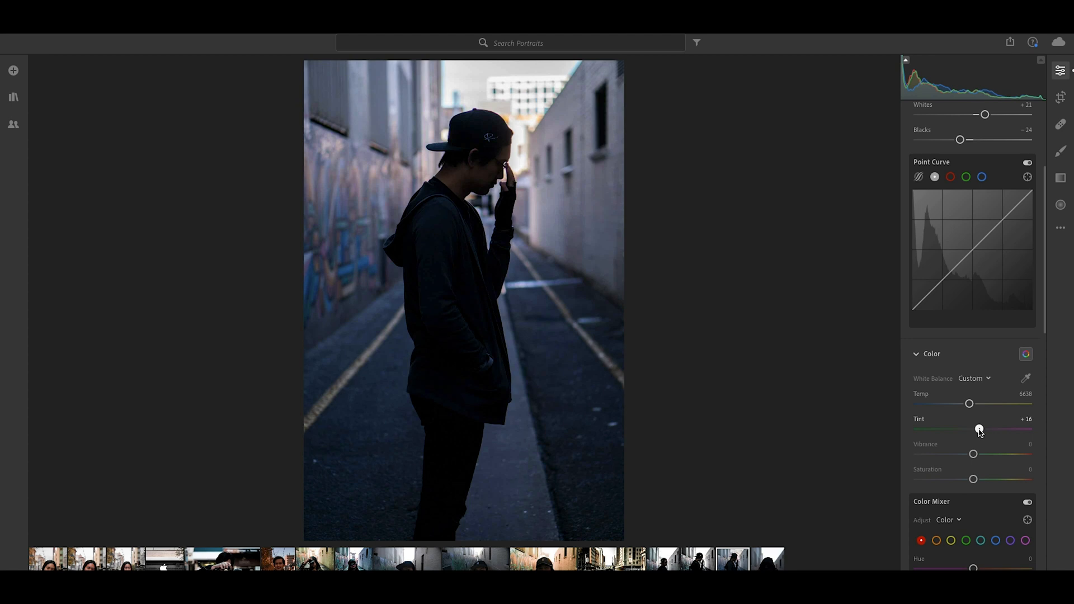
pyautogui.scroll(-4, 1033, 442)
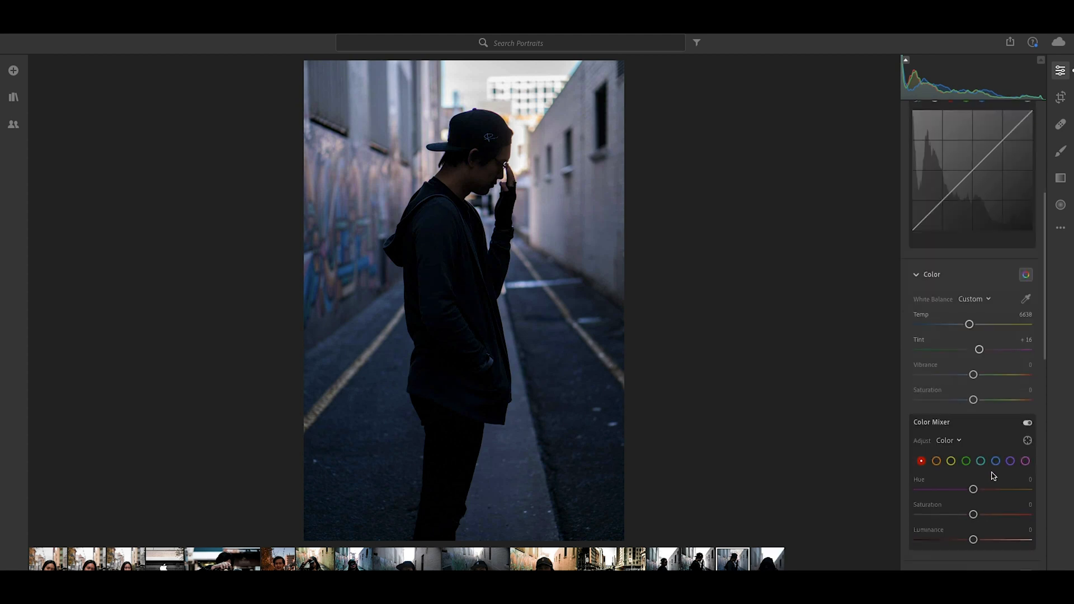
pyautogui.moveTo(976, 370); pyautogui.dragTo(955, 395)
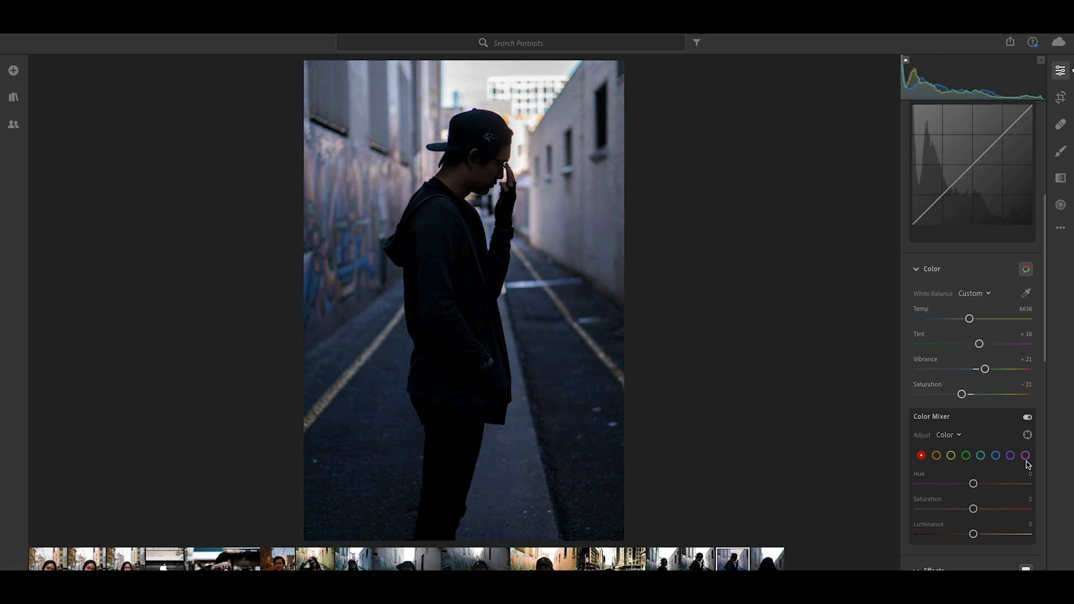
# Set magenta saturation to −100 in the Color Mixer and strongly desaturate purple.
pyautogui.moveTo(973, 509); pyautogui.dragTo(884, 506)
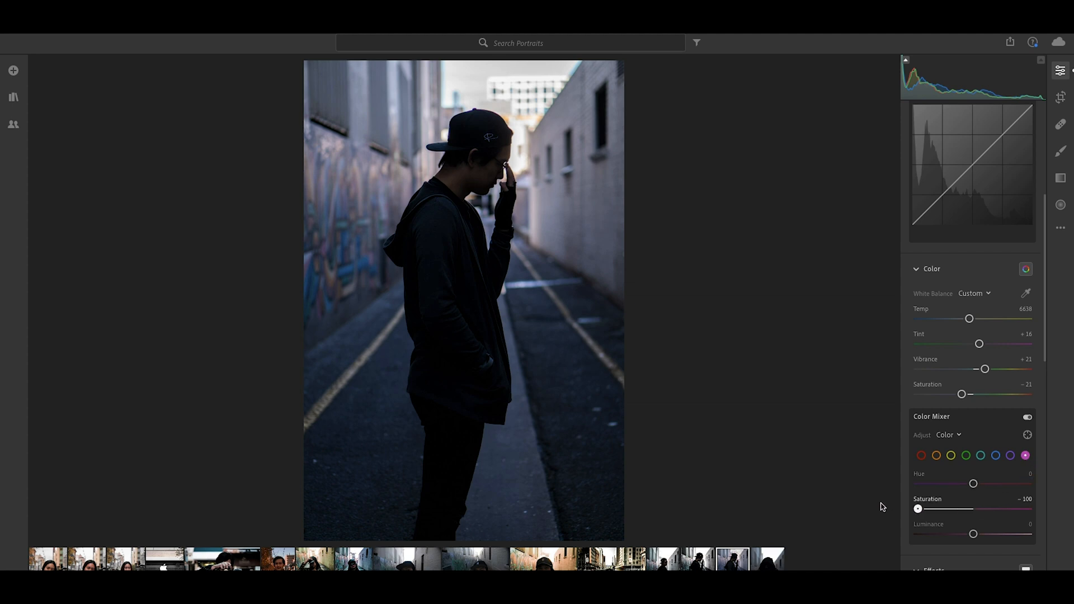
pyautogui.click(1010, 456)
pyautogui.moveTo(973, 509); pyautogui.dragTo(894, 507)
# Shift the blues towards teal in the Color Mixer with Hue −43 and Saturation +19.
pyautogui.click(996, 456)
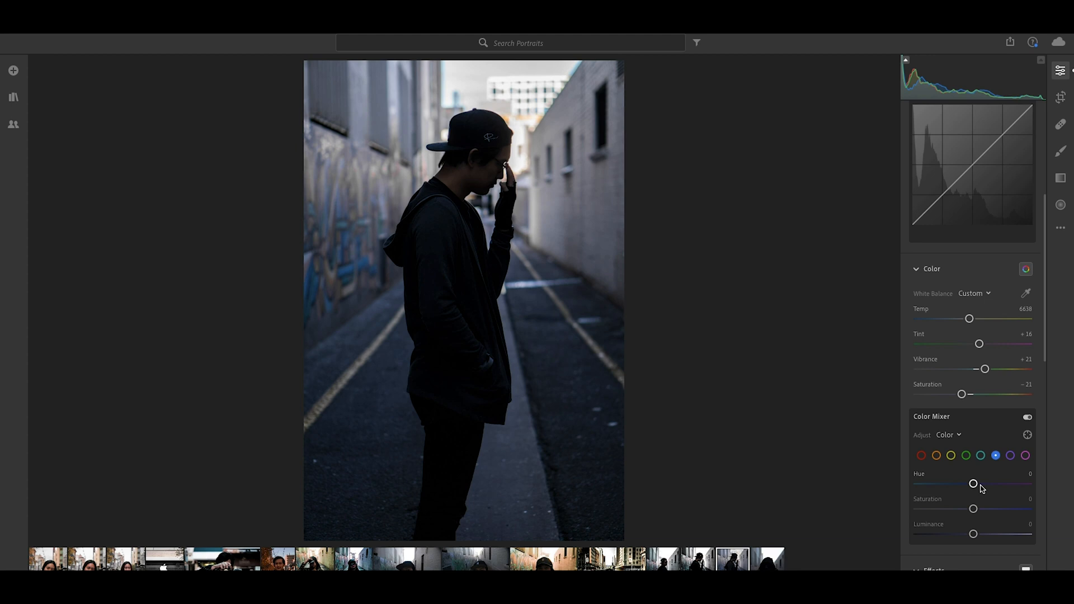
pyautogui.moveTo(976, 486); pyautogui.dragTo(957, 484)
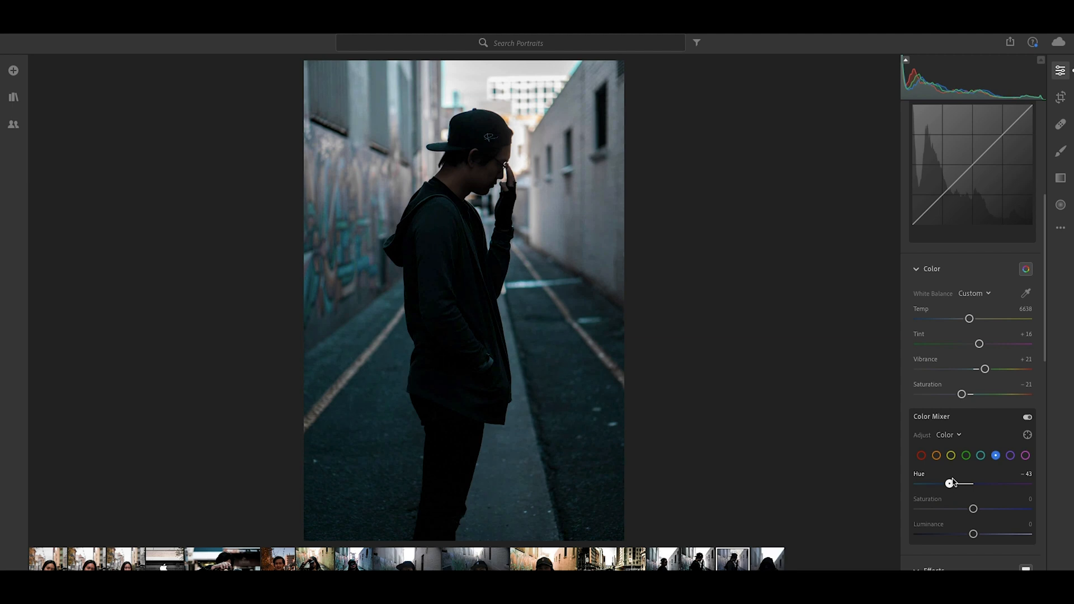
pyautogui.moveTo(985, 515); pyautogui.dragTo(992, 516)
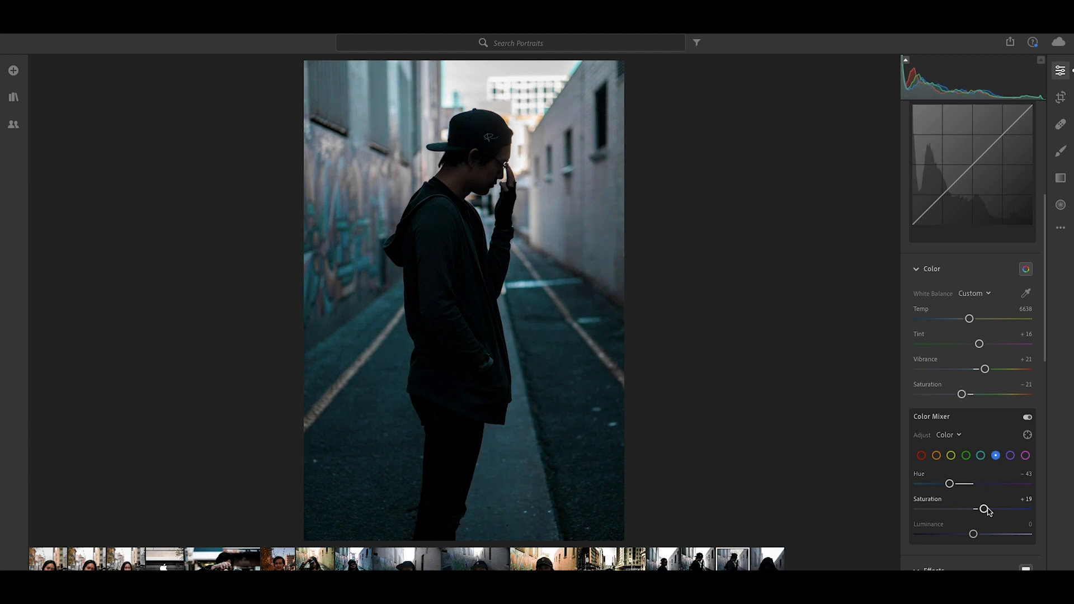
# Adjust aqua's hue and saturation in the Color Mixer and fully desaturate green.
pyautogui.click(982, 456)
pyautogui.moveTo(984, 488); pyautogui.dragTo(963, 513)
pyautogui.click(966, 455)
pyautogui.moveTo(973, 510); pyautogui.dragTo(835, 492)
# Set orange to Hue −4 and Saturation −34, and red to Hue +100 and Saturation −100, in the Color Mixer.
pyautogui.click(936, 456)
pyautogui.moveTo(972, 507)
pyautogui.mouseDown()
pyautogui.moveTo(963, 514)
pyautogui.moveTo(994, 509)
pyautogui.moveTo(939, 508)
pyautogui.moveTo(951, 508)
pyautogui.mouseUp()
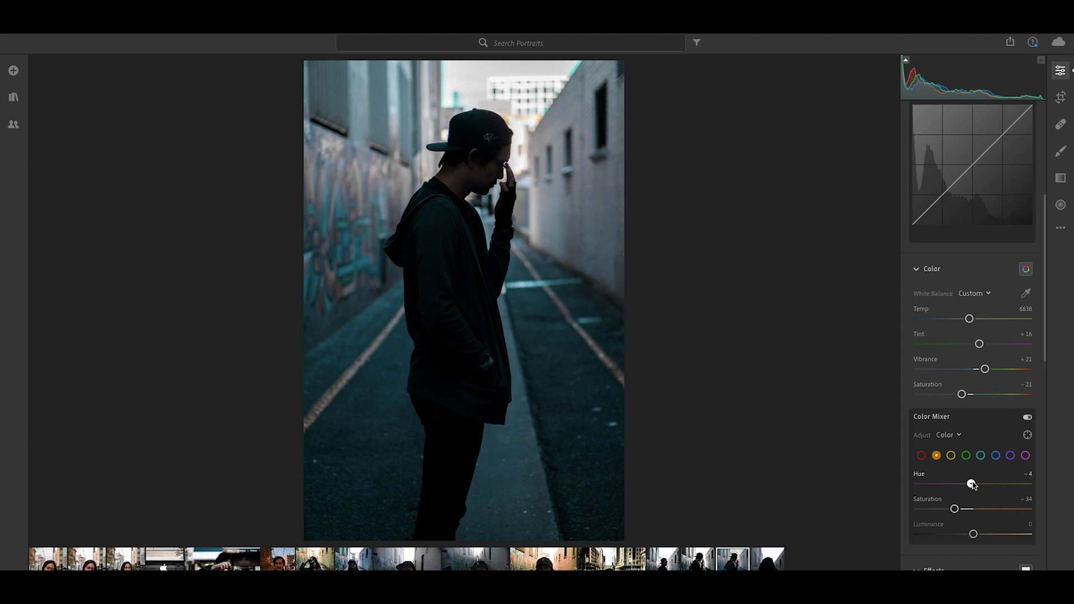
pyautogui.click(951, 456)
pyautogui.moveTo(973, 485); pyautogui.dragTo(1044, 496)
pyautogui.click(922, 456)
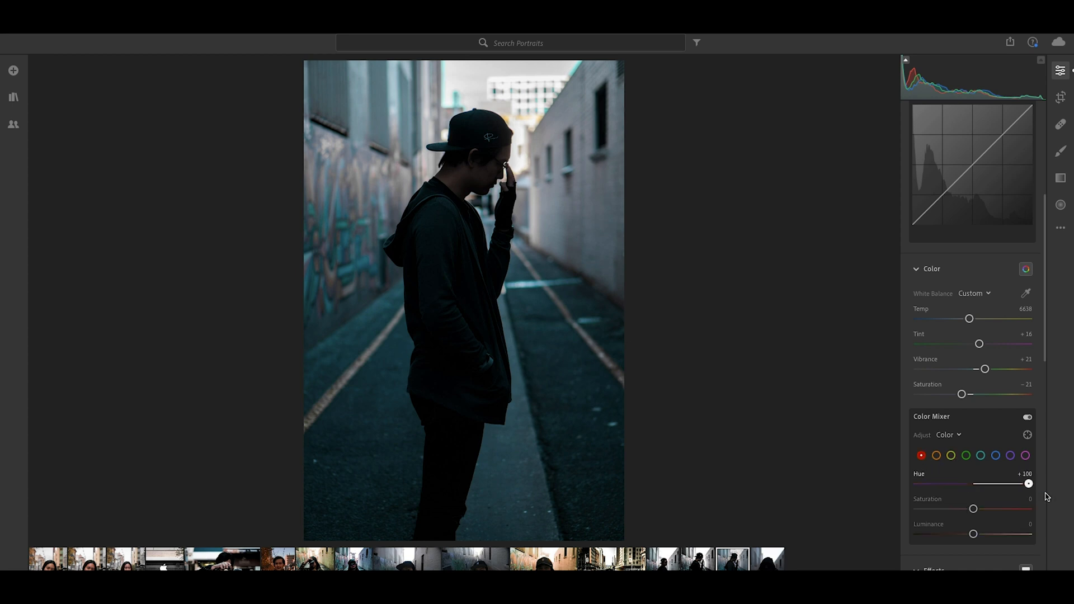
pyautogui.moveTo(973, 509); pyautogui.dragTo(917, 509)
# Set Texture and Clarity to +36 each, and adjust the Dehaze and Vignette effects.
pyautogui.scroll(-3, 1010, 459)
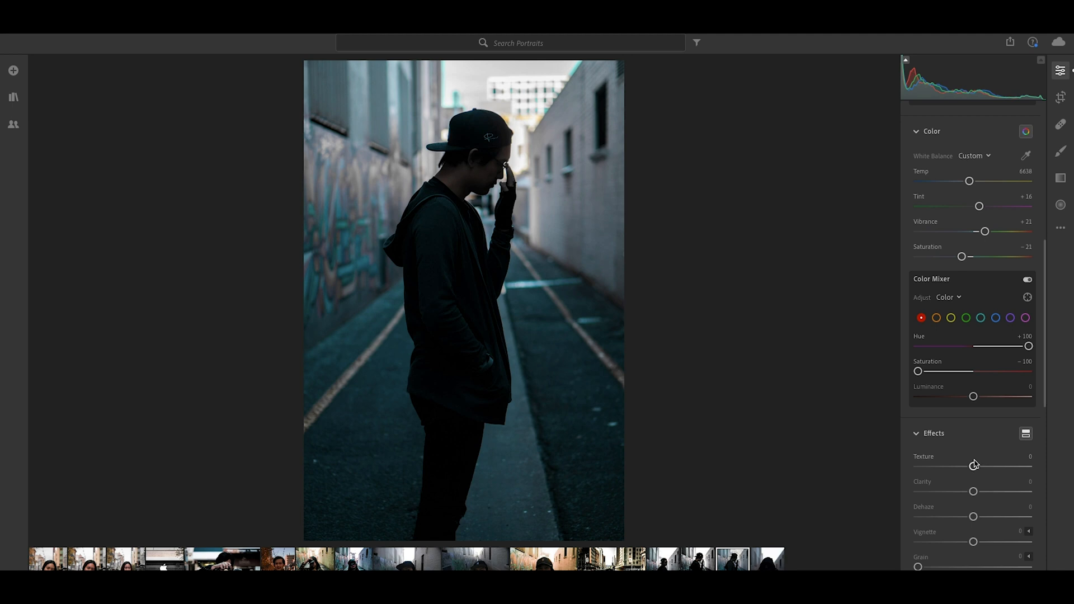
pyautogui.moveTo(973, 467); pyautogui.dragTo(992, 466)
pyautogui.scroll(-4, 980, 485)
pyautogui.moveTo(973, 266); pyautogui.dragTo(984, 269)
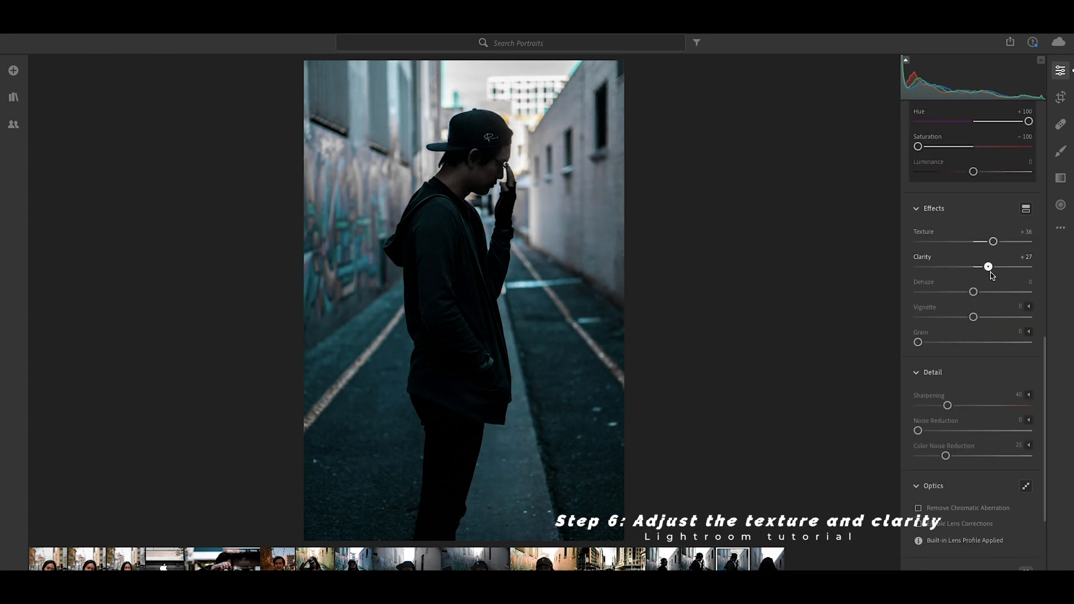
pyautogui.moveTo(1001, 273); pyautogui.dragTo(996, 272)
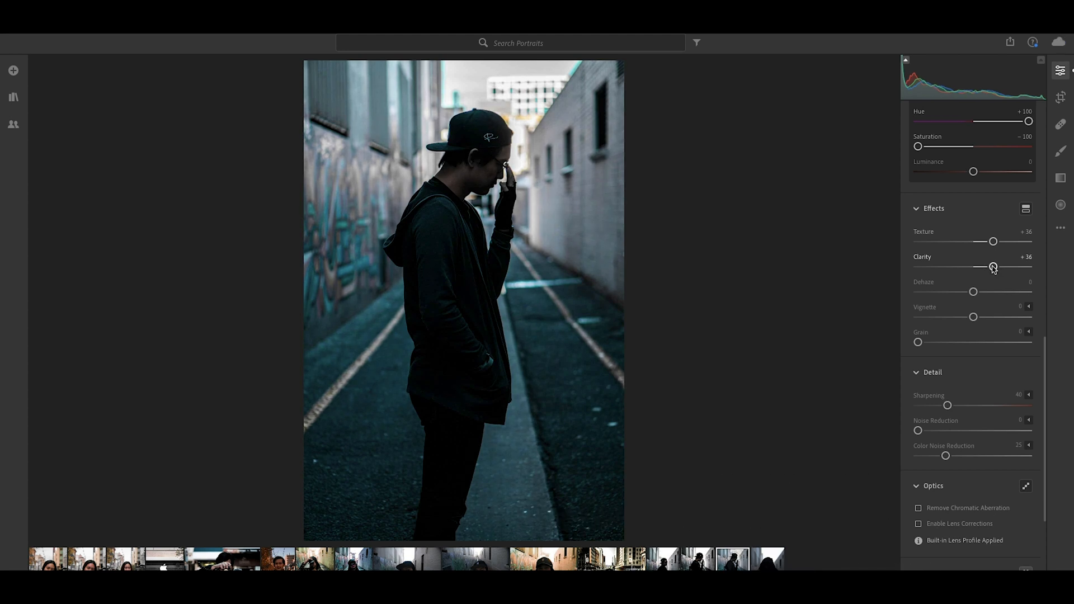
pyautogui.moveTo(972, 292); pyautogui.dragTo(965, 319)
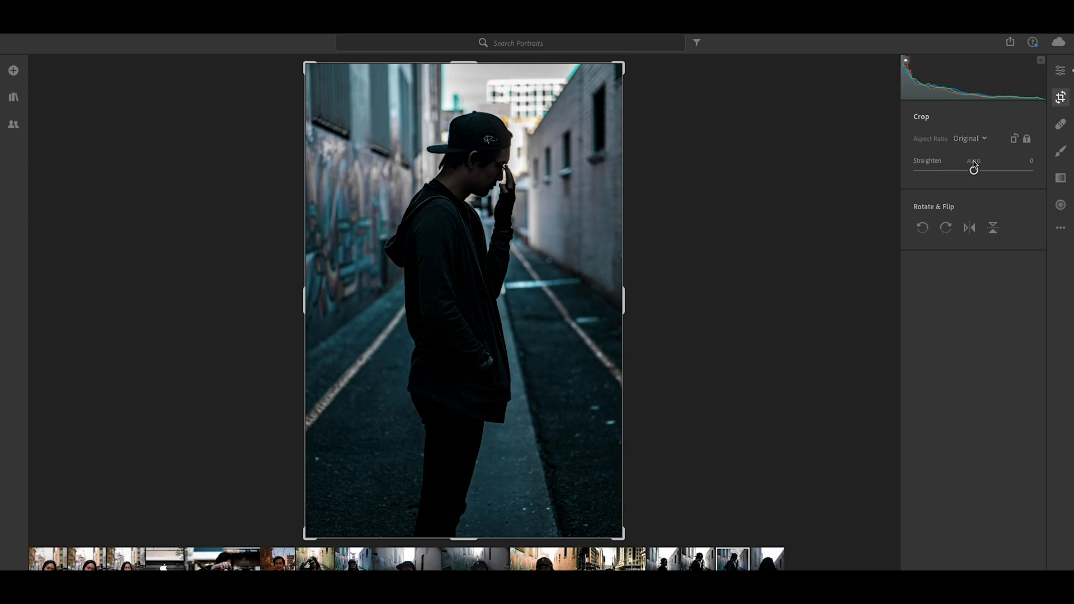
# Crop the alley photo tighter around the man, straighten it to −0.33 and return to the edit settings.
pyautogui.click(973, 162)
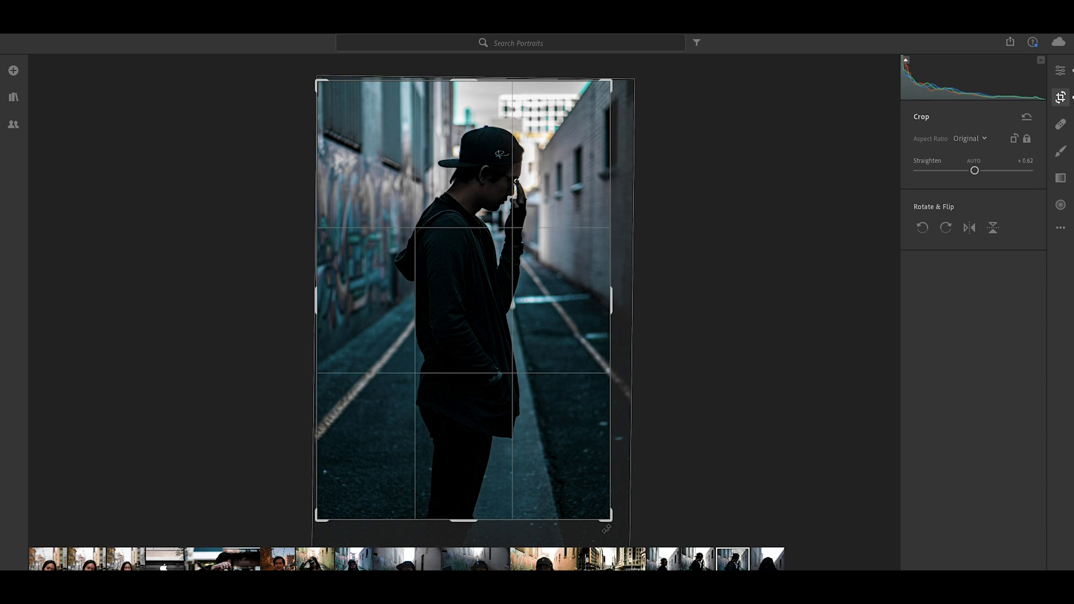
pyautogui.moveTo(613, 529); pyautogui.dragTo(617, 526)
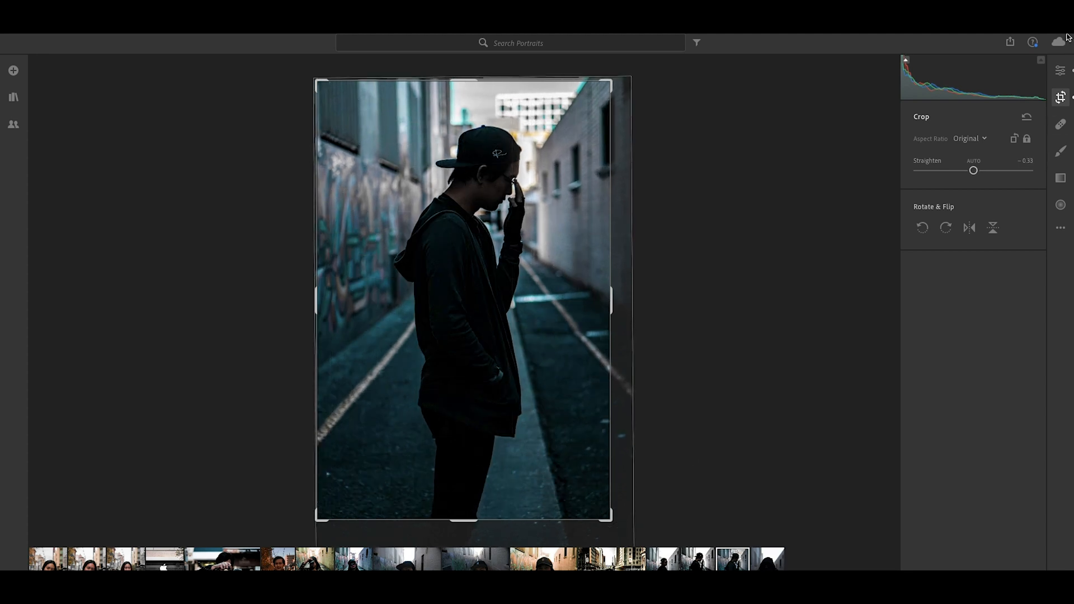
pyautogui.click(1061, 71)
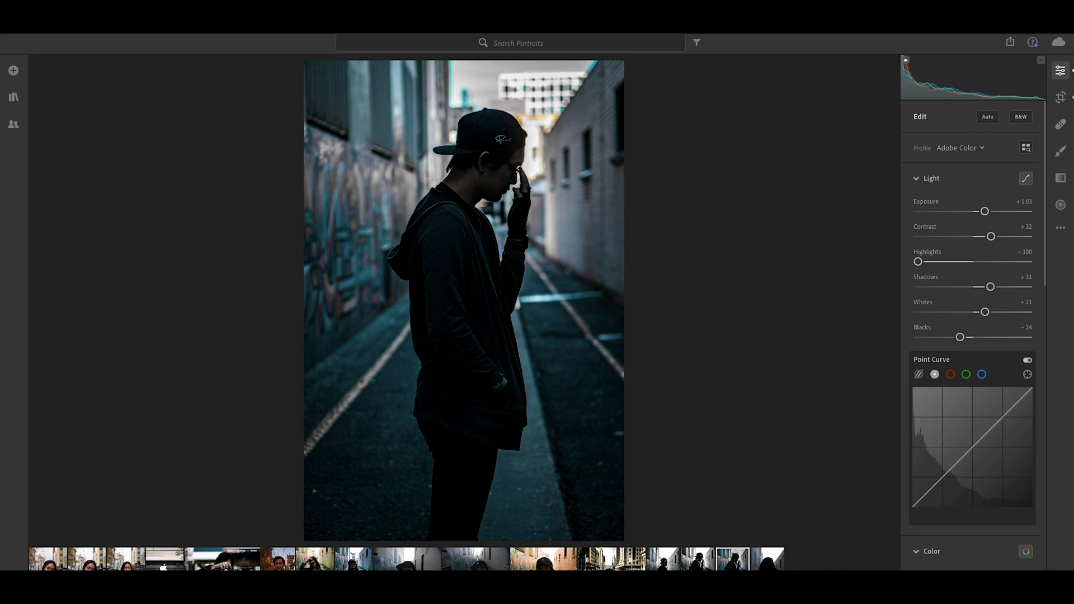
# Show the presets and open their options for creating a new preset.
pyautogui.hotkey('shift', 'p')
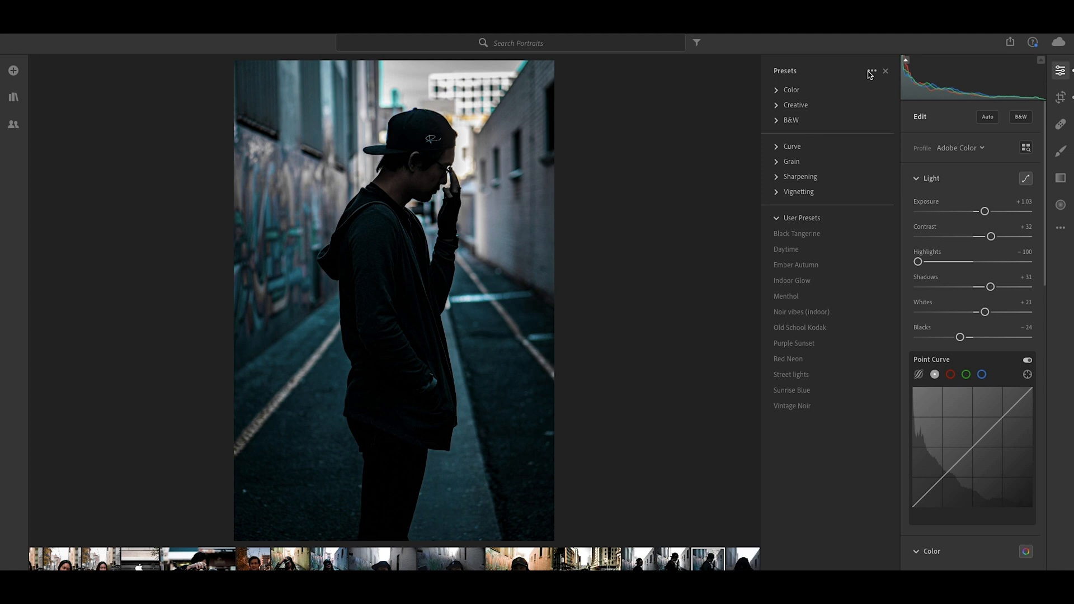
pyautogui.click(872, 72)
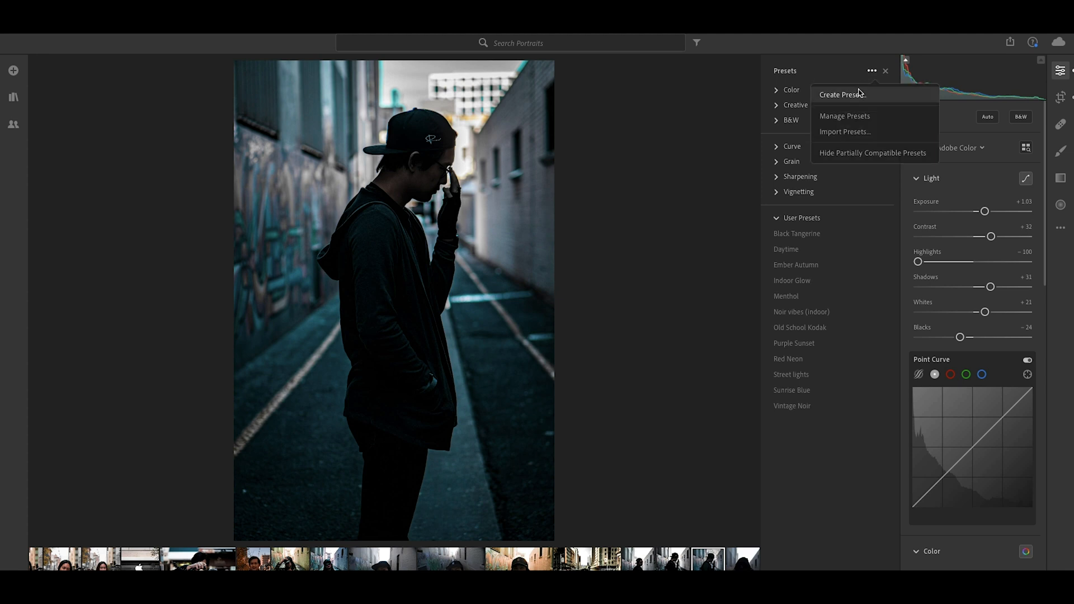